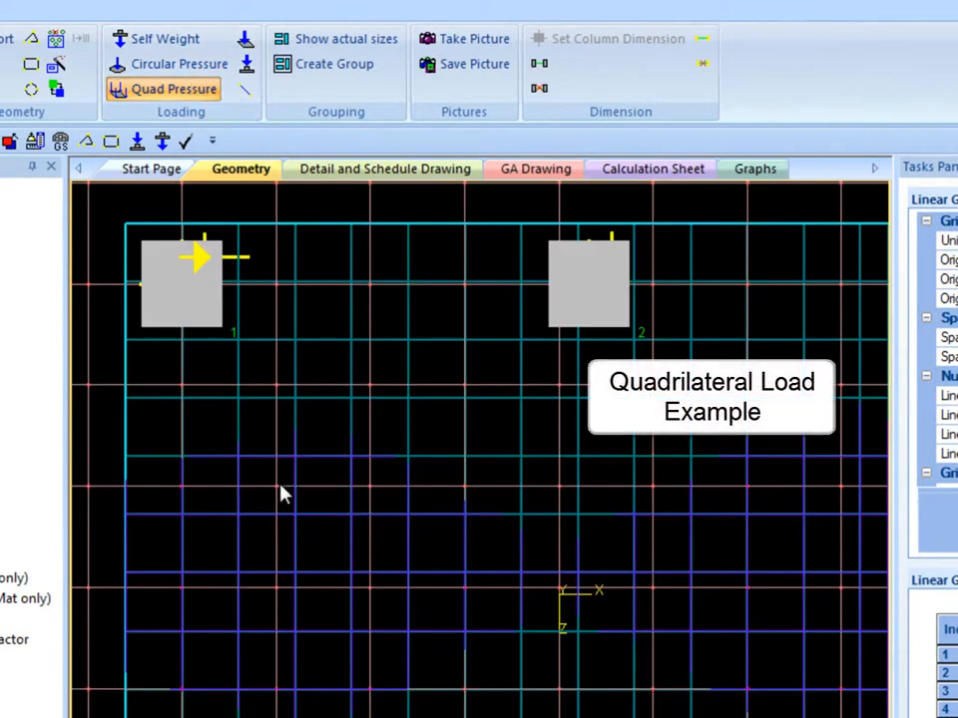
- Draw a rectangular quadrilateral pressure area across two grid bays near the upper-left column of the mat
mouse_move(277, 591)
left_mouse_down()
mouse_move(353, 563)
mouse_move(465, 499)
mouse_move(467, 488)
left_mouse_up()
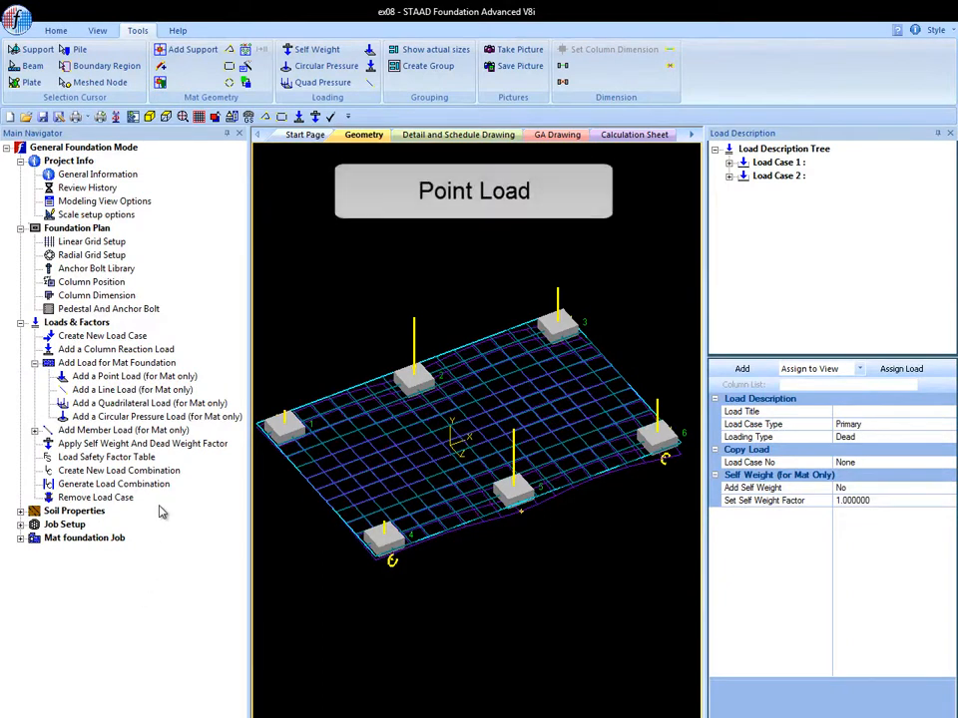
- Start a point load for the mat with Fy of -100 kip and Mz of 60 kip-ft
left_click(125, 378)
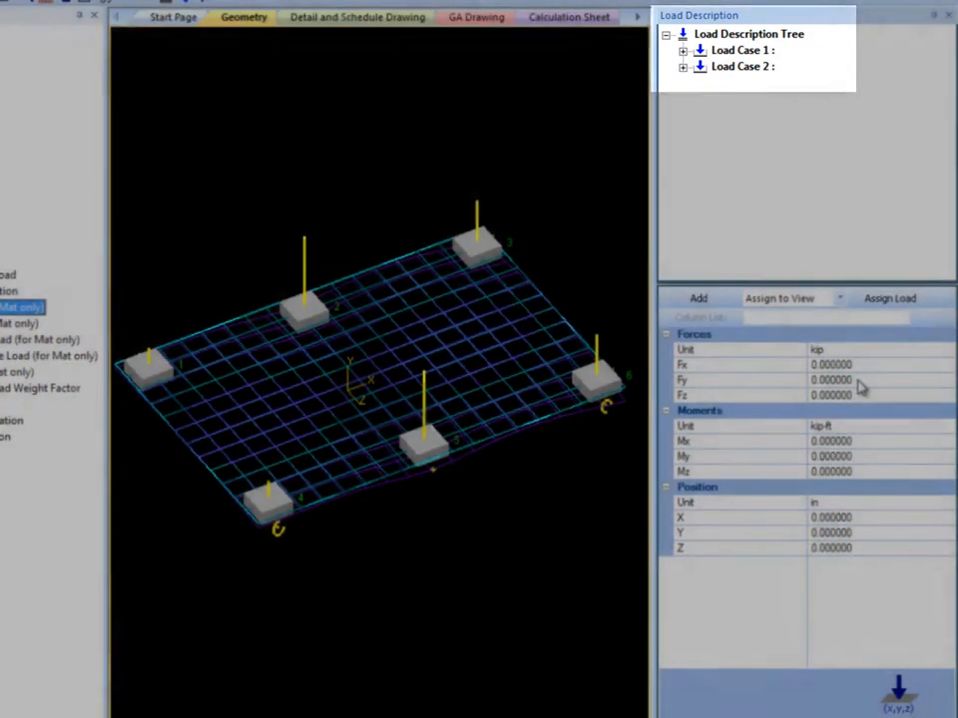
left_click(856, 380)
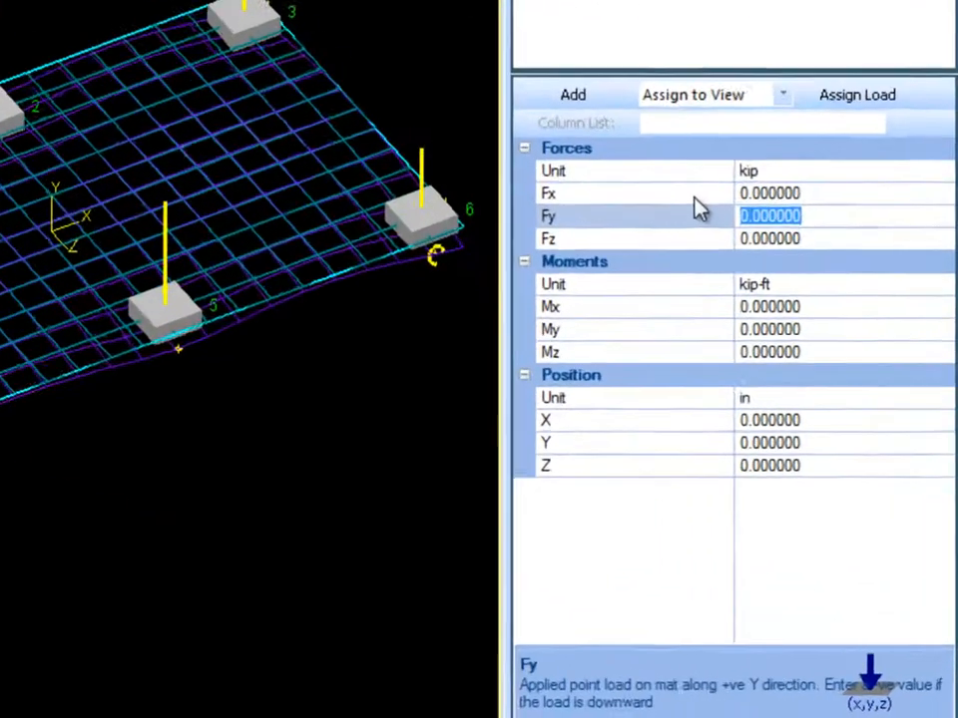
type("-100")
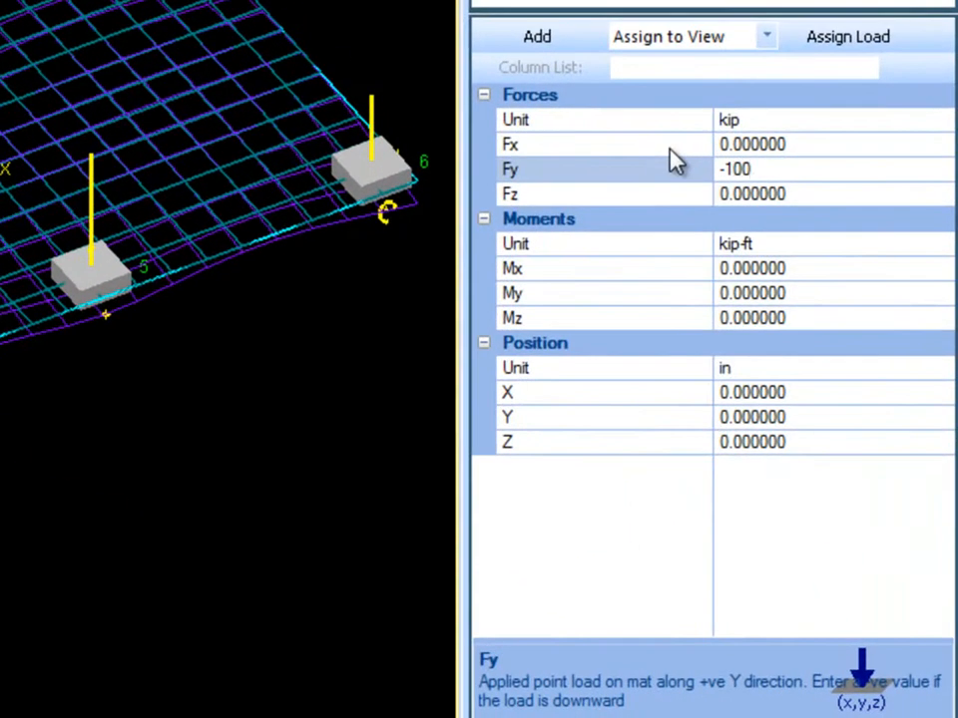
key("Return")
left_click(829, 318)
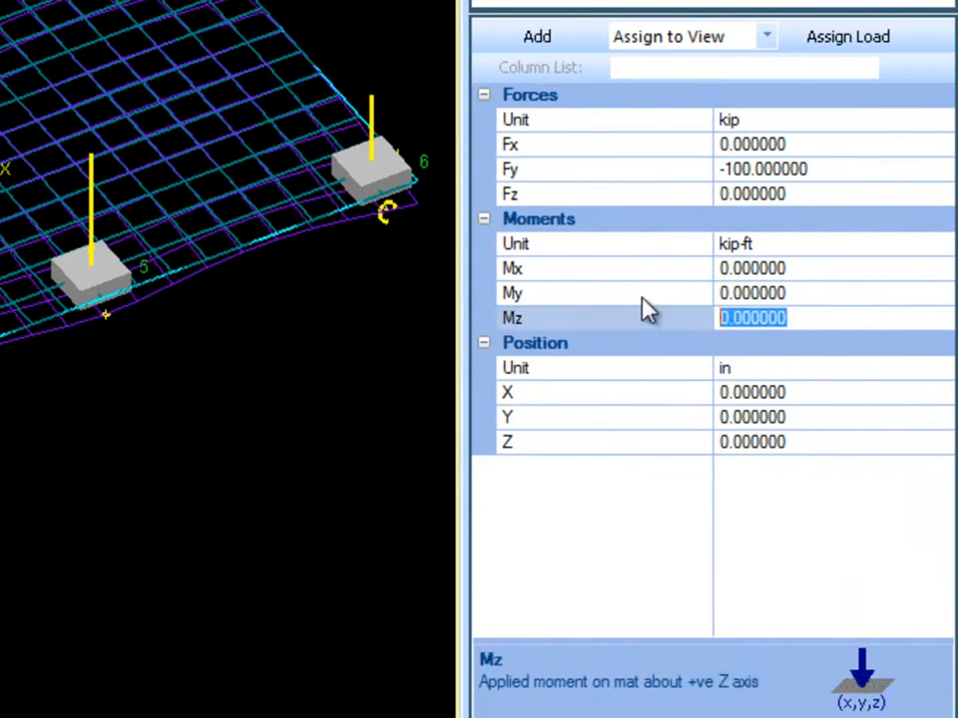
type("60")
key("Return")
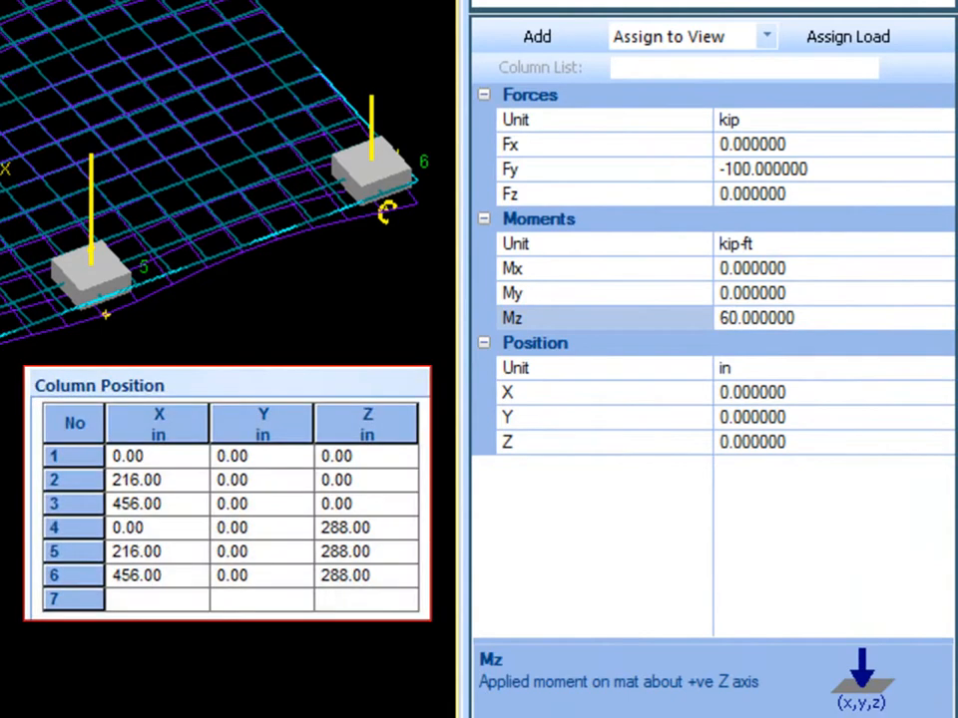
- Position the point load at X 108 in and Z 144 in, and add it to the mat
left_click(810, 394)
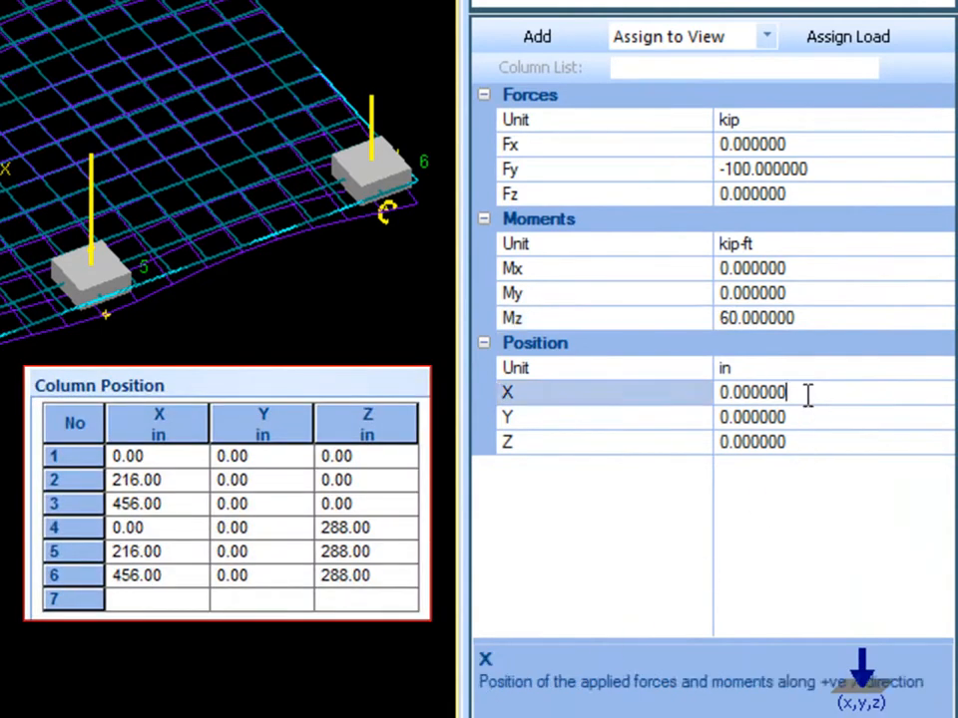
left_click(636, 389)
type("108")
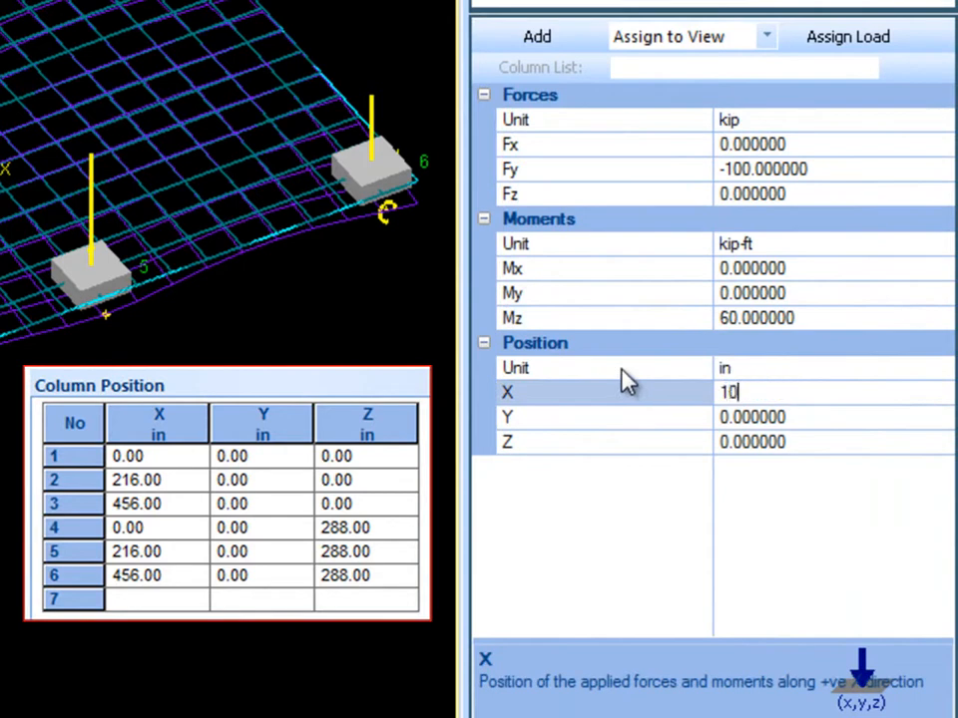
key("Return")
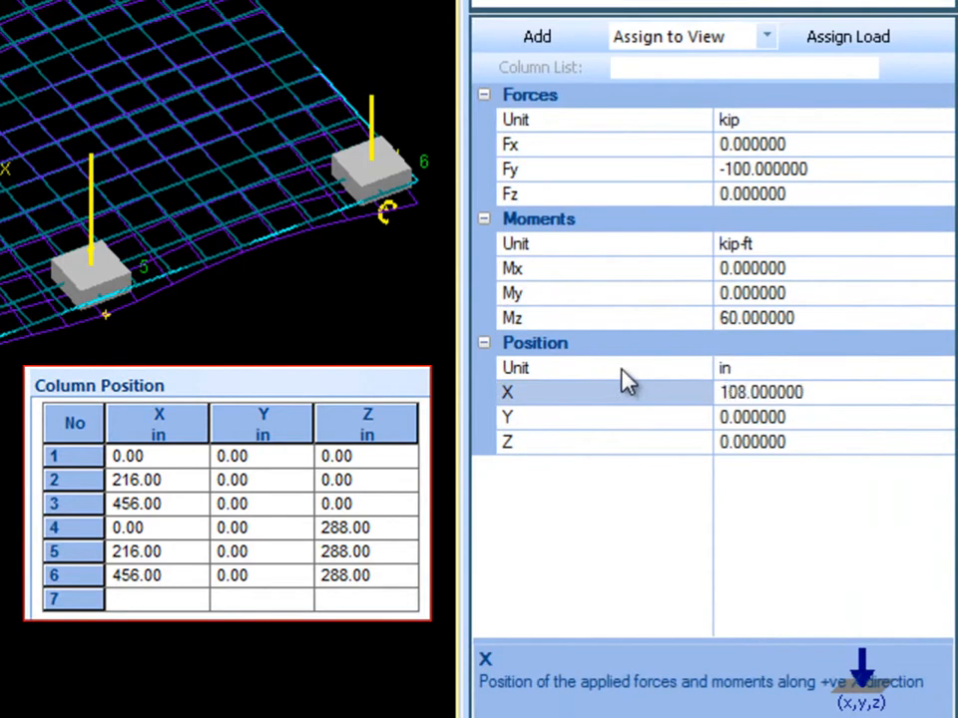
left_click(855, 442)
left_click(614, 436)
type("144")
key("Return")
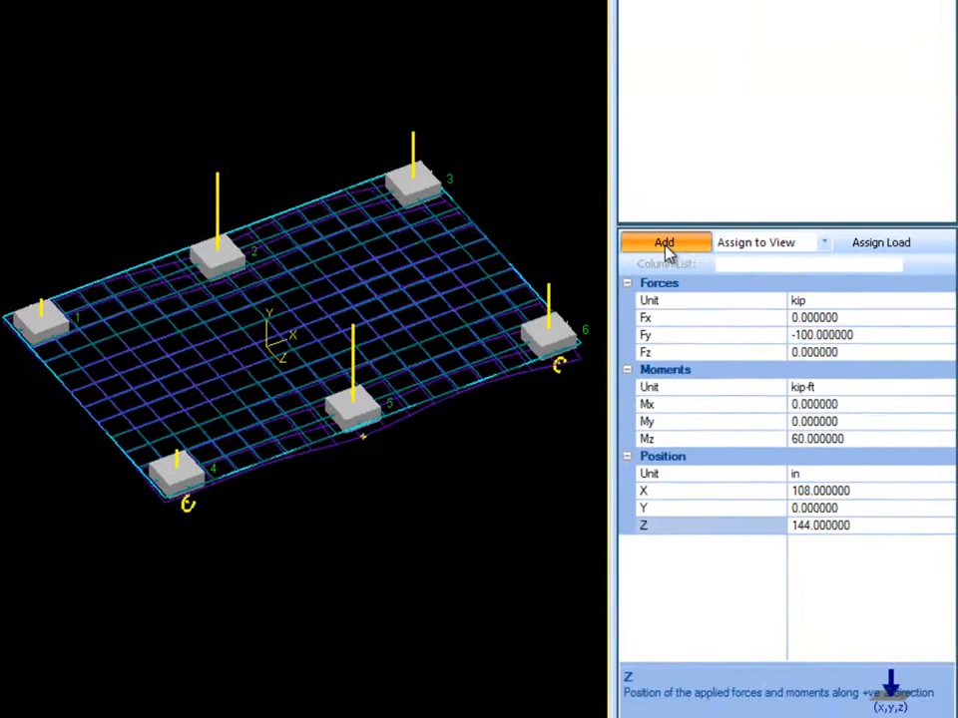
left_click(664, 245)
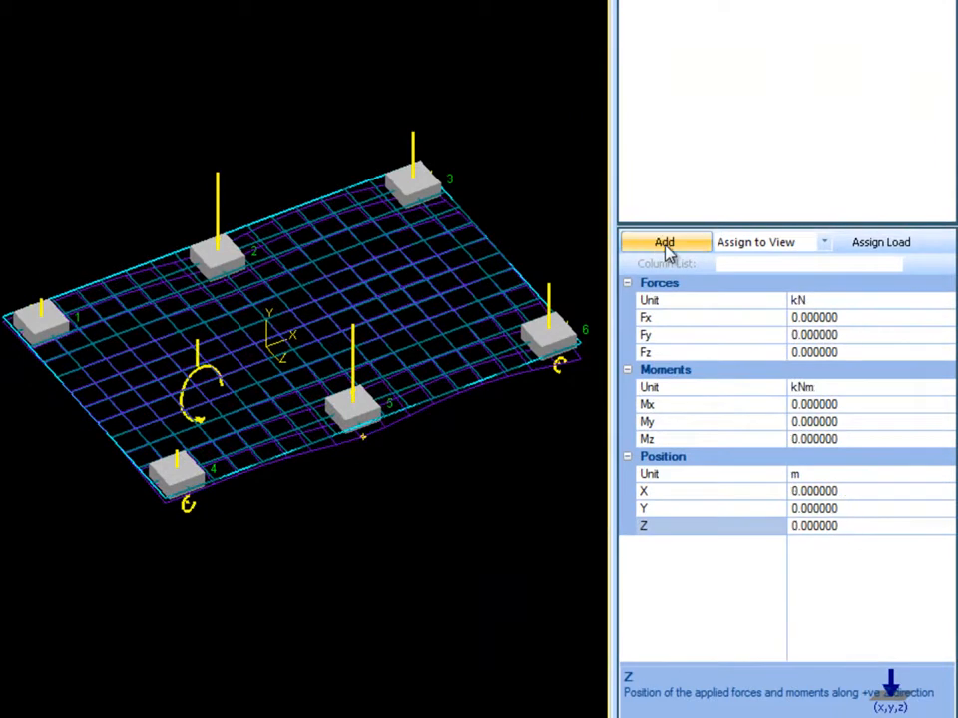
scroll(142, 440, "up", 3)
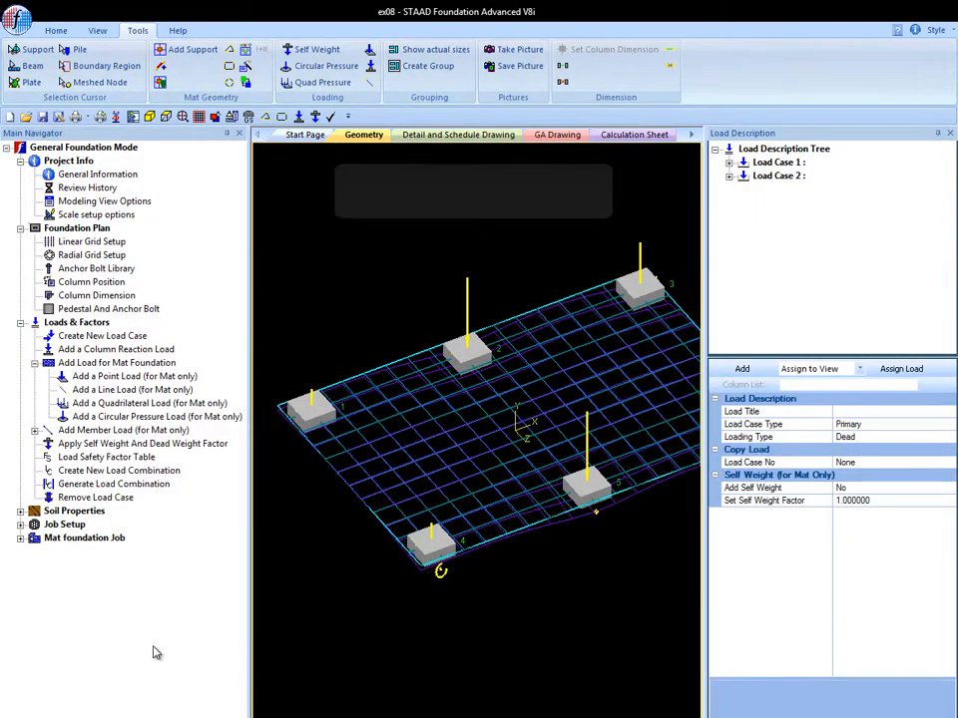
- Start a line load for the mat with a force of -50 in kip/in
left_click(128, 389)
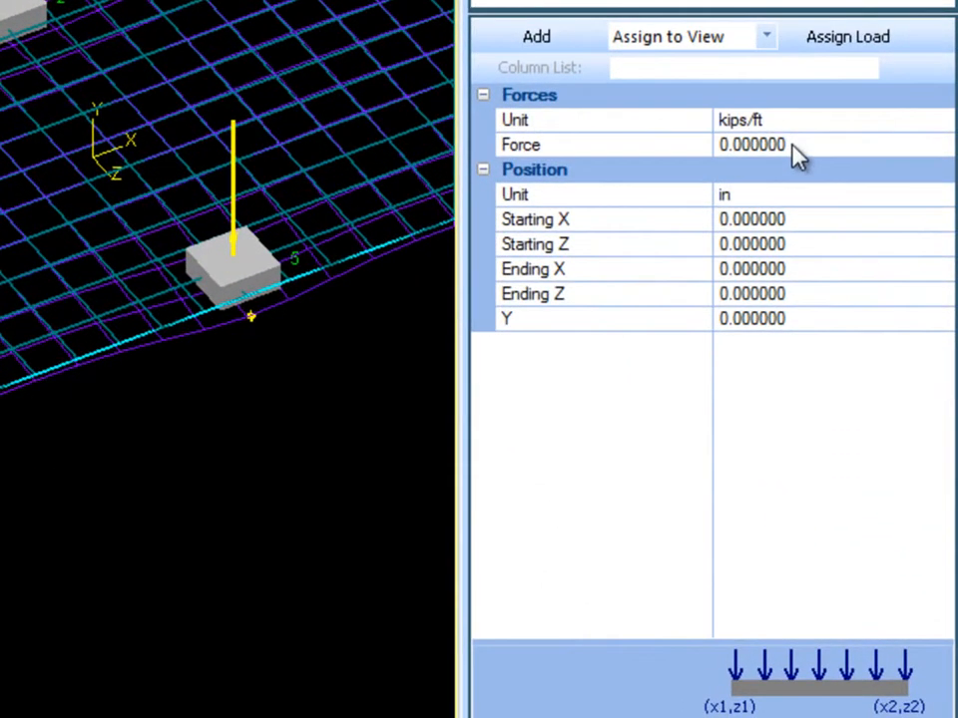
left_click(821, 206)
left_click_drag(821, 206, 700, 206)
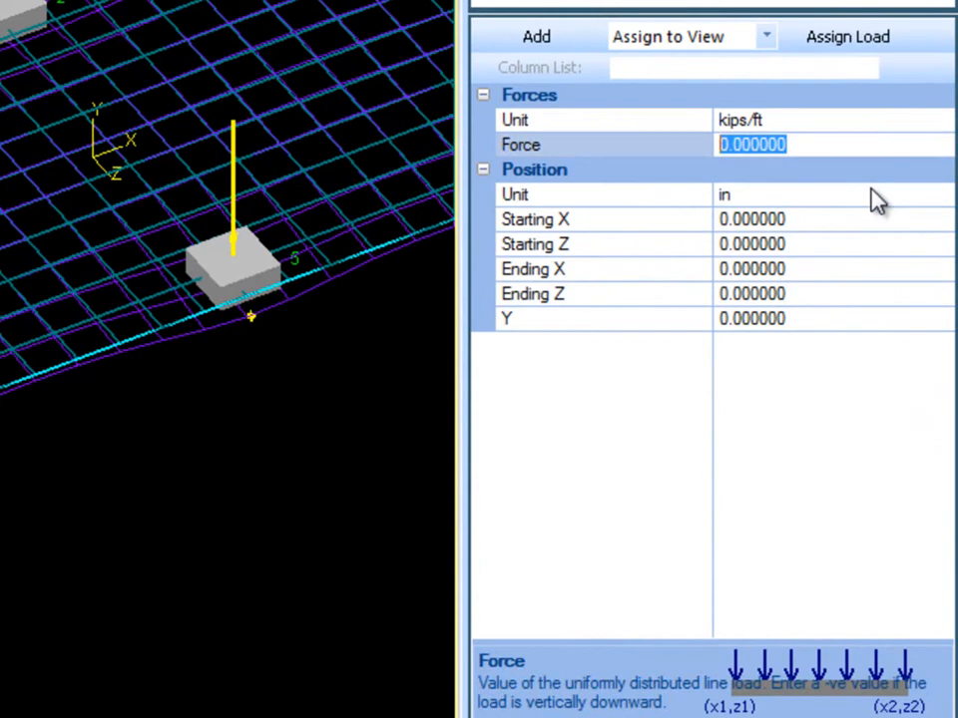
type("-50")
key("Return")
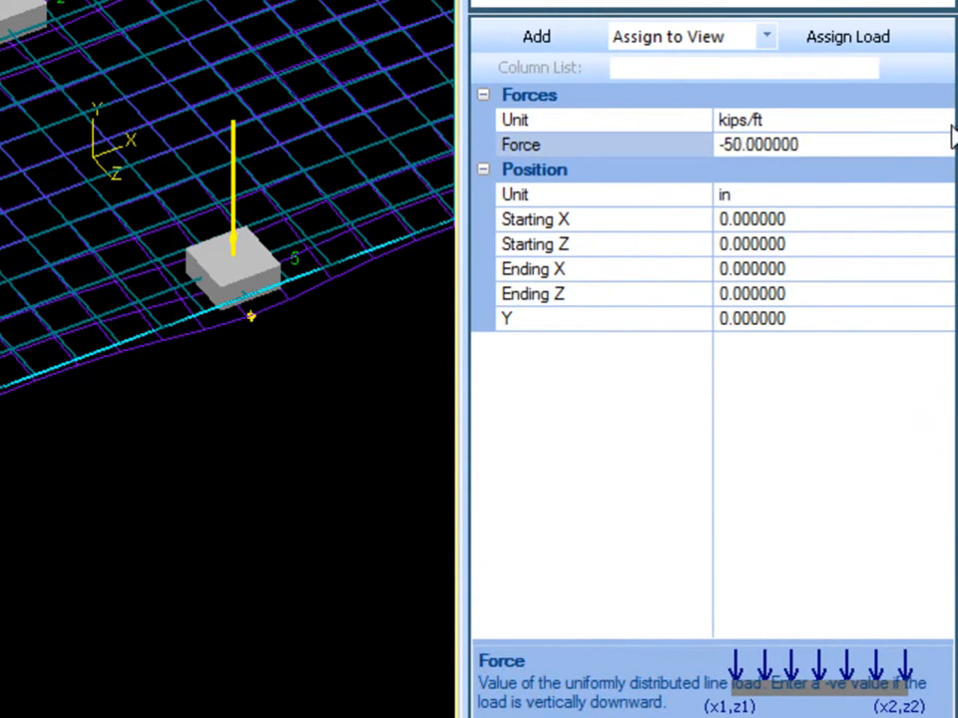
left_click(942, 119)
left_click(910, 163)
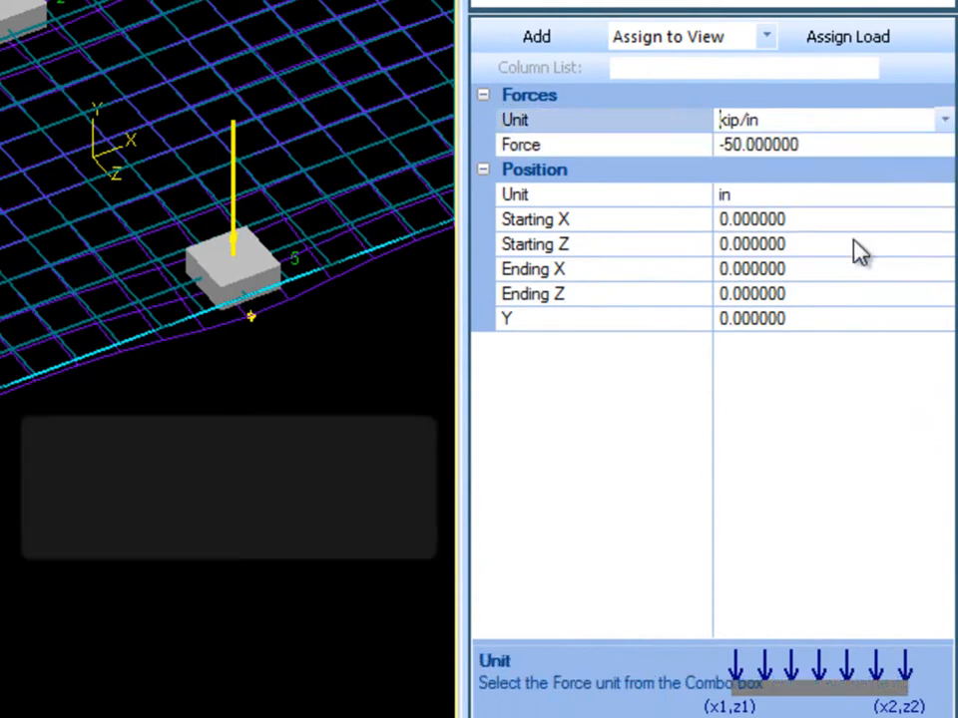
- Set the line load's starting point to X 108 in and Z 90 in
left_click(838, 218)
left_click_drag(838, 218, 578, 205)
type("108")
key("Return")
left_click(798, 243)
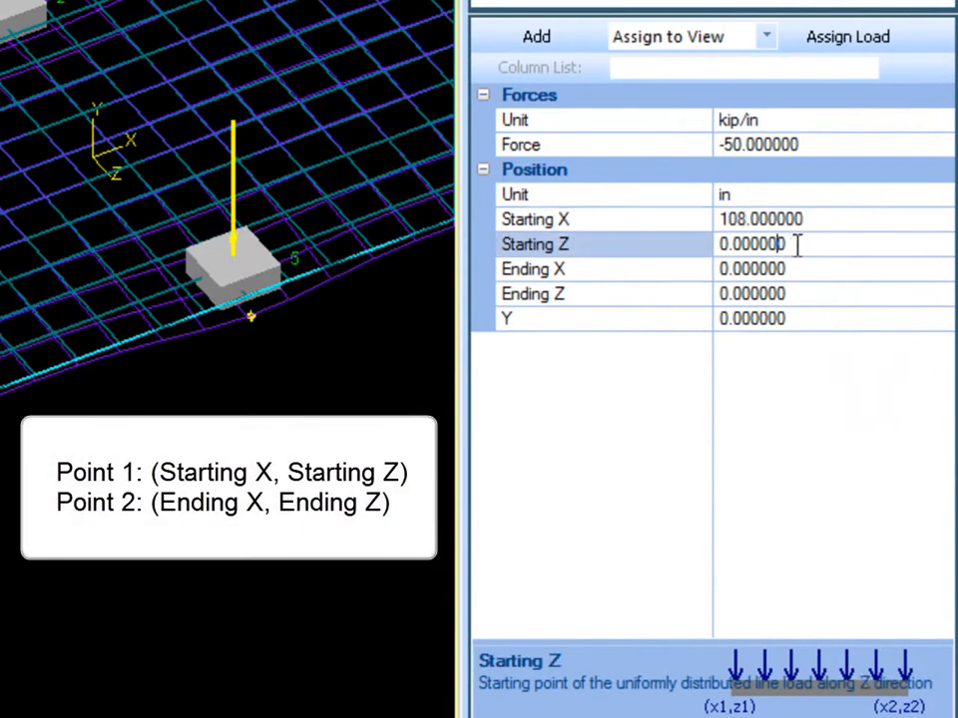
left_click_drag(798, 243, 588, 239)
type("90")
key("Return")
- Set the line load's ending point to X 144 in and Z 180 in
left_click(811, 270)
left_click_drag(812, 273, 607, 262)
type("144")
key("Return")
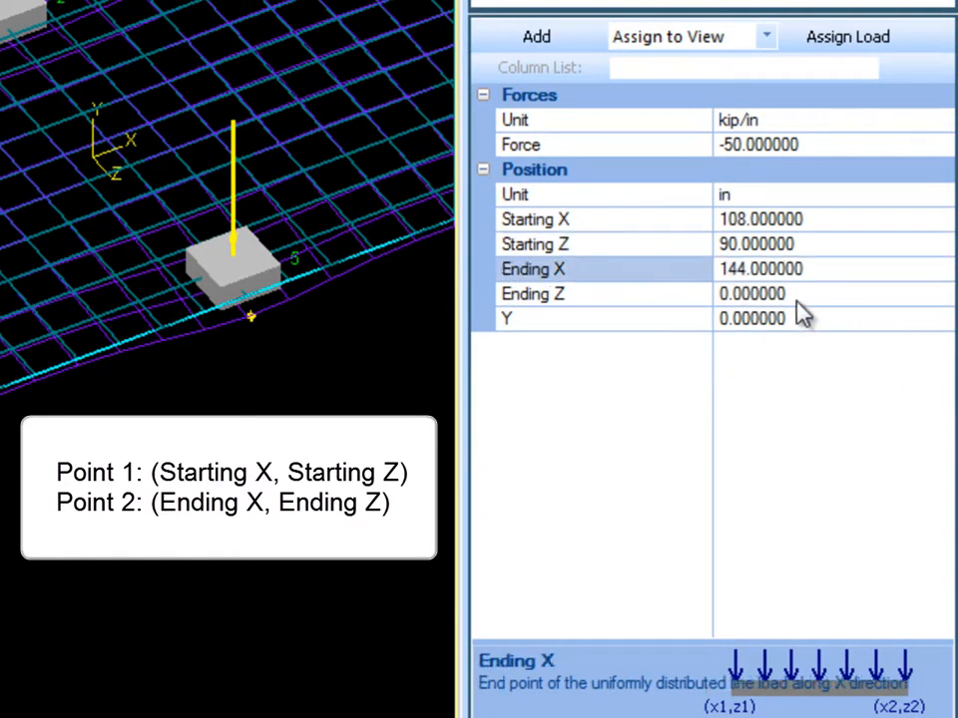
left_click_drag(788, 293, 713, 293)
type("180")
key("Return")
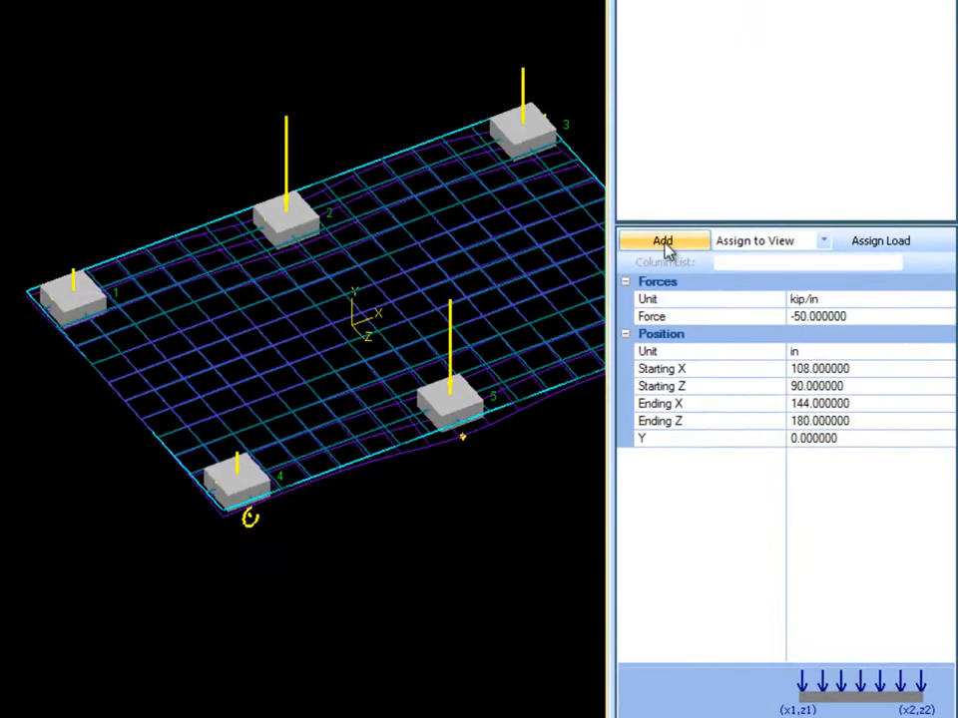
- Add the defined line load to the mat and inspect it in the model
left_click(664, 244)
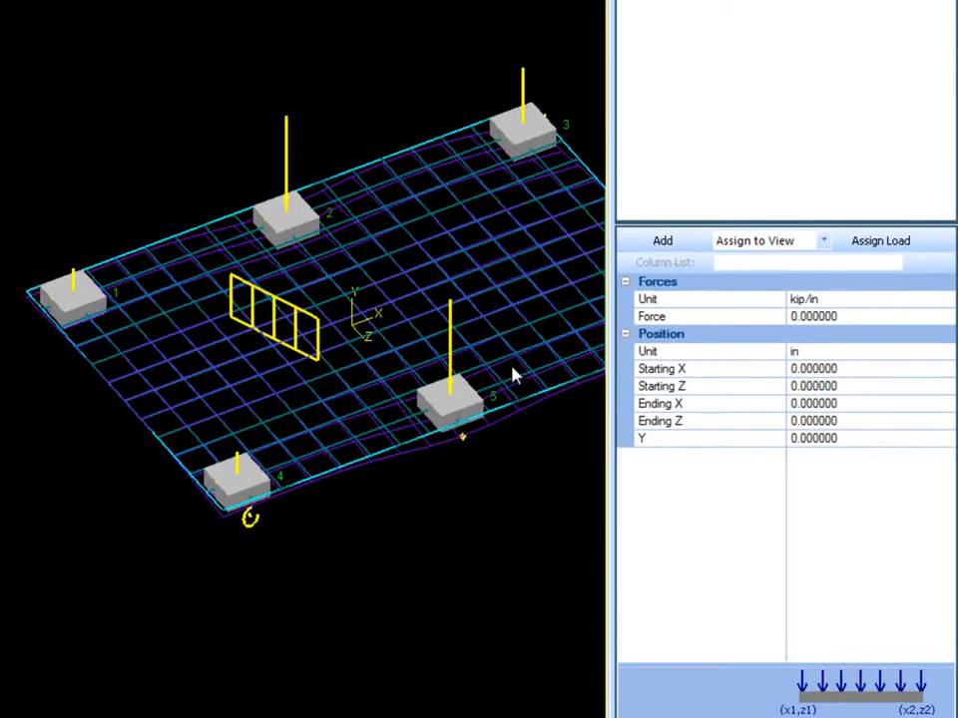
scroll(364, 404, "up", 5)
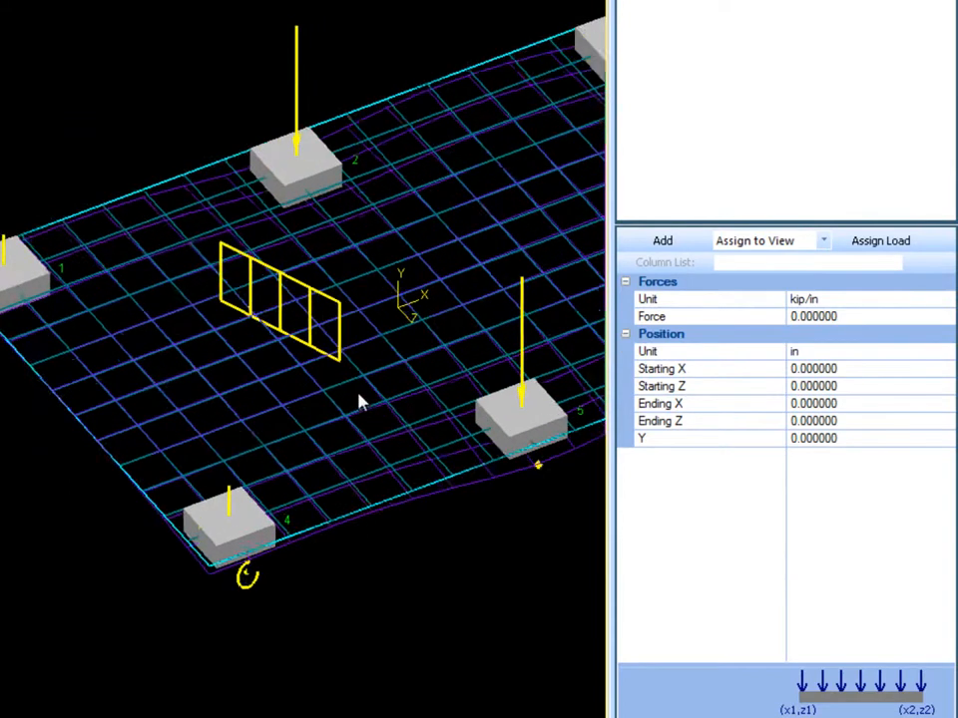
middle_click_drag(373, 416, 417, 451)
scroll(400, 440, "up", 2)
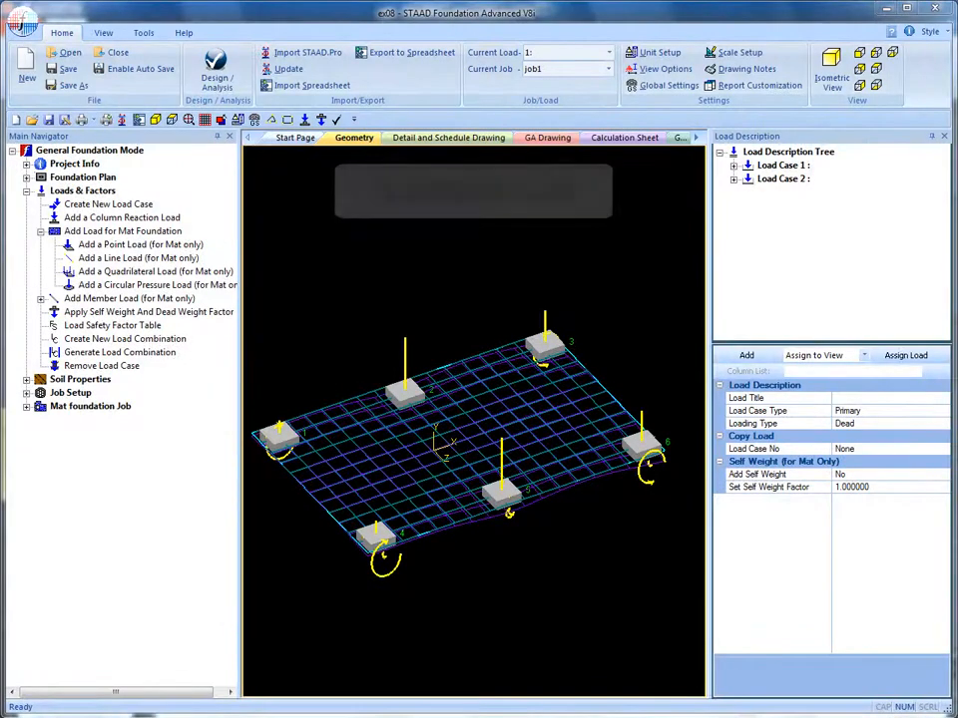
- Start a quadrilateral load for the mat with a pressure of -25 ksi
left_click(120, 273)
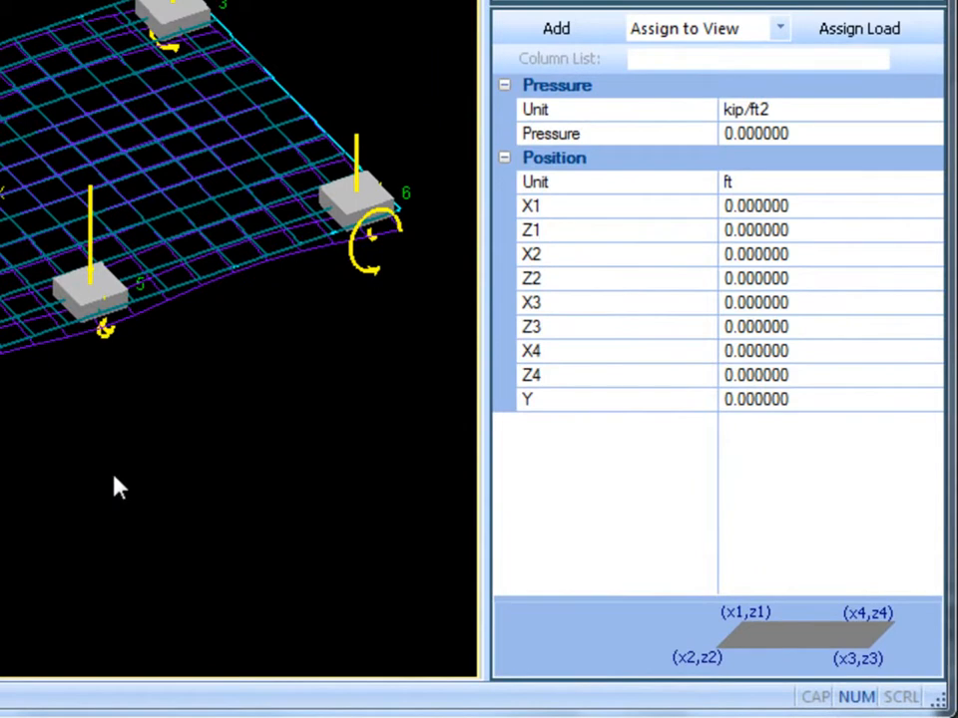
left_click(813, 132)
left_click_drag(814, 132, 572, 103)
type("-25")
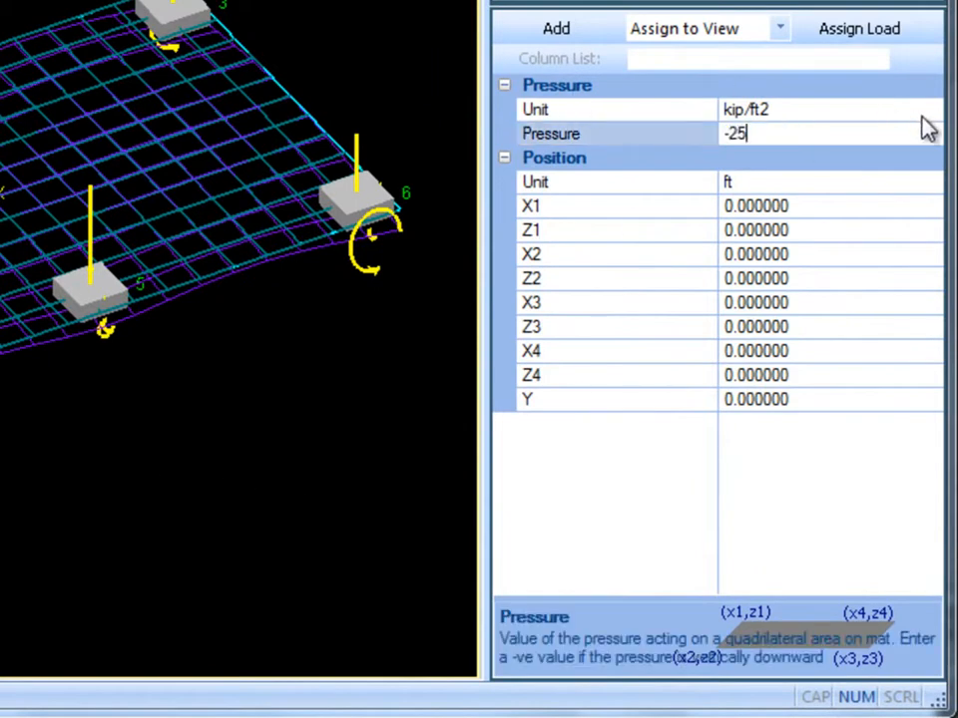
left_click(932, 110)
left_click(850, 189)
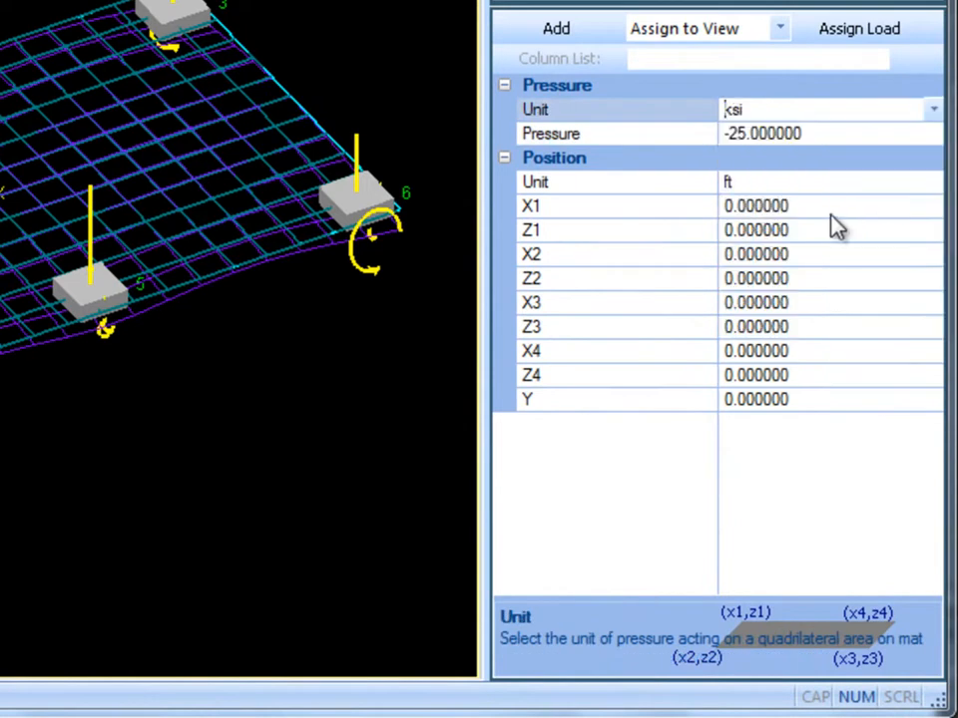
- Set the quadrilateral load's first corner to X 8, Z 8 ft and its second corner to X 8, Z 15 ft
left_click(819, 206)
left_click_drag(819, 207, 592, 188)
type("8")
key("Tab")
left_click_drag(782, 257, 582, 228)
type("8")
left_click(806, 279)
left_click_drag(806, 279, 594, 265)
type("15")
- Set the quadrilateral load's third corner to X 14, Z 15 ft and its fourth corner to X 14, Z 8 ft
left_click(810, 304)
left_click_drag(810, 305, 530, 274)
type("14")
left_click(813, 332)
left_click_drag(812, 332, 583, 316)
type("15")
left_click(804, 353)
left_click_drag(804, 353, 653, 351)
type("14")
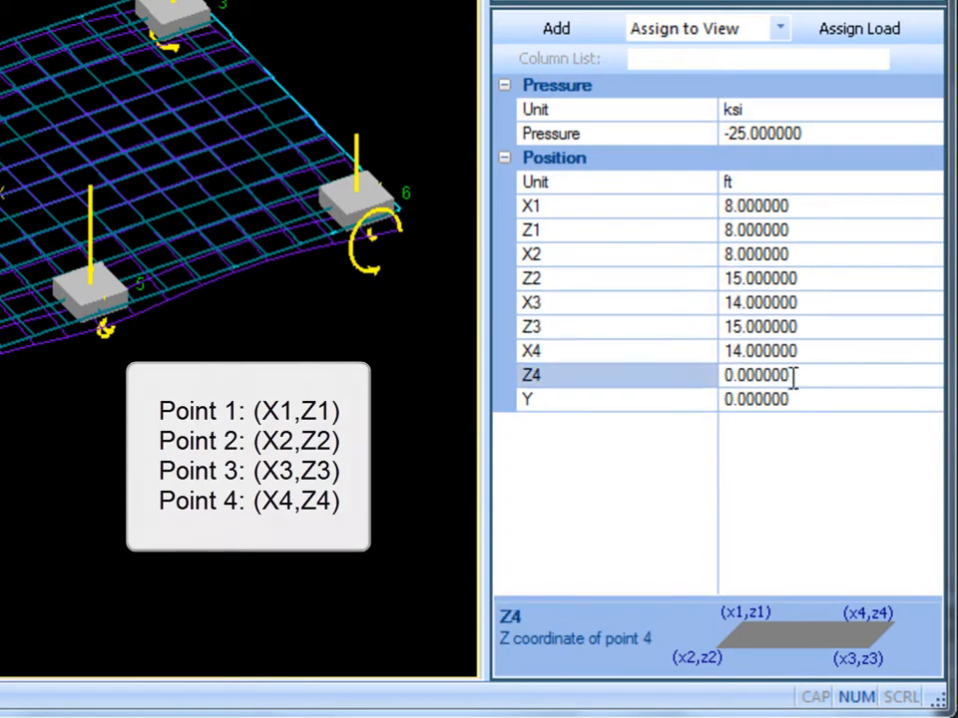
left_click_drag(796, 378, 543, 349)
type("8")
- Add the defined quadrilateral load to the mat and inspect it in the model
left_click(767, 473)
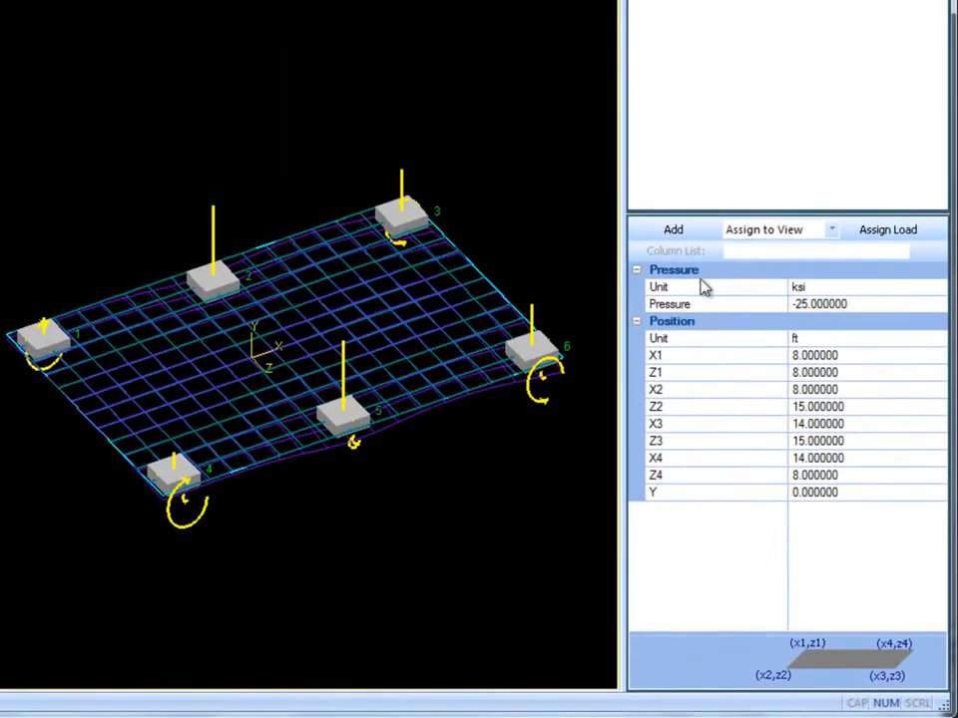
left_click(671, 240)
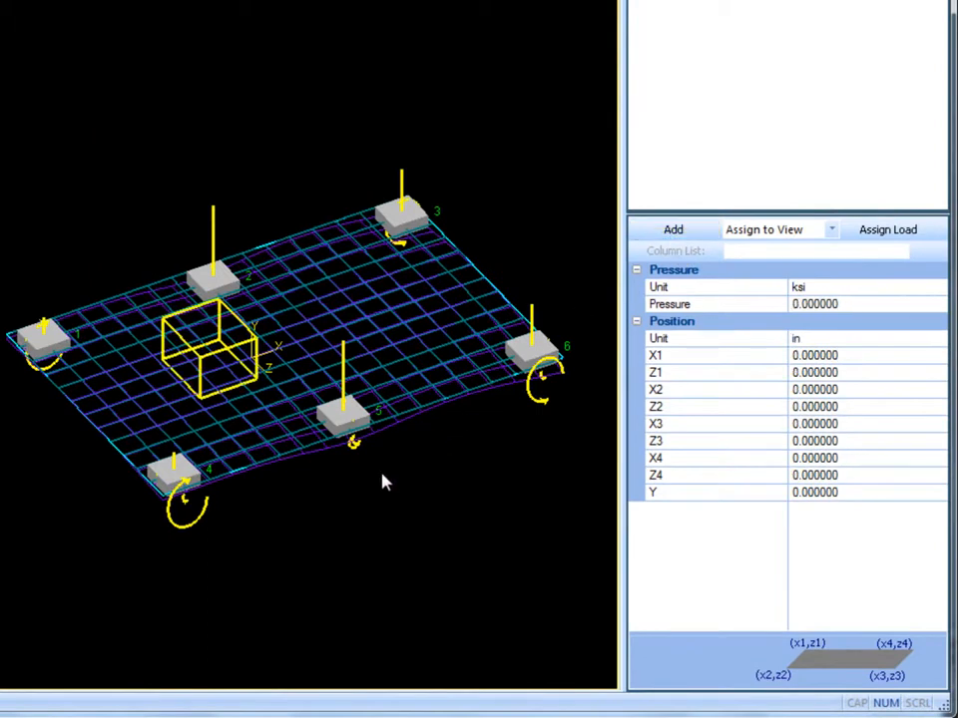
middle_click_drag(390, 475, 472, 509)
scroll(424, 487, "up", 3)
scroll(372, 505, "up", 1)
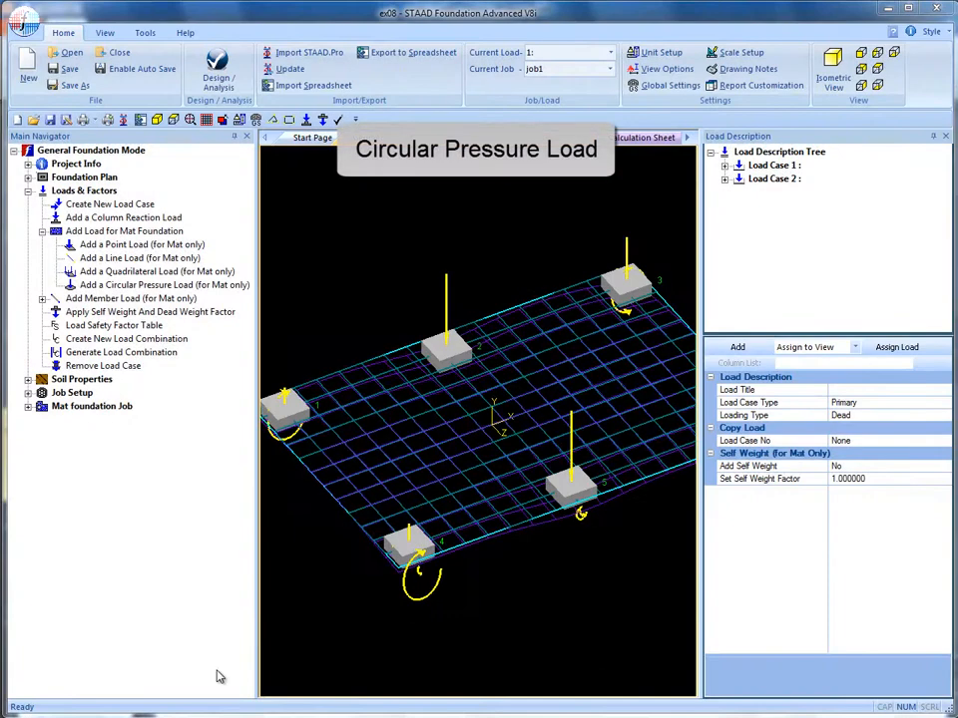
- Start a circular pressure load for the mat with a pressure of -250 kip/ft2
left_click(160, 285)
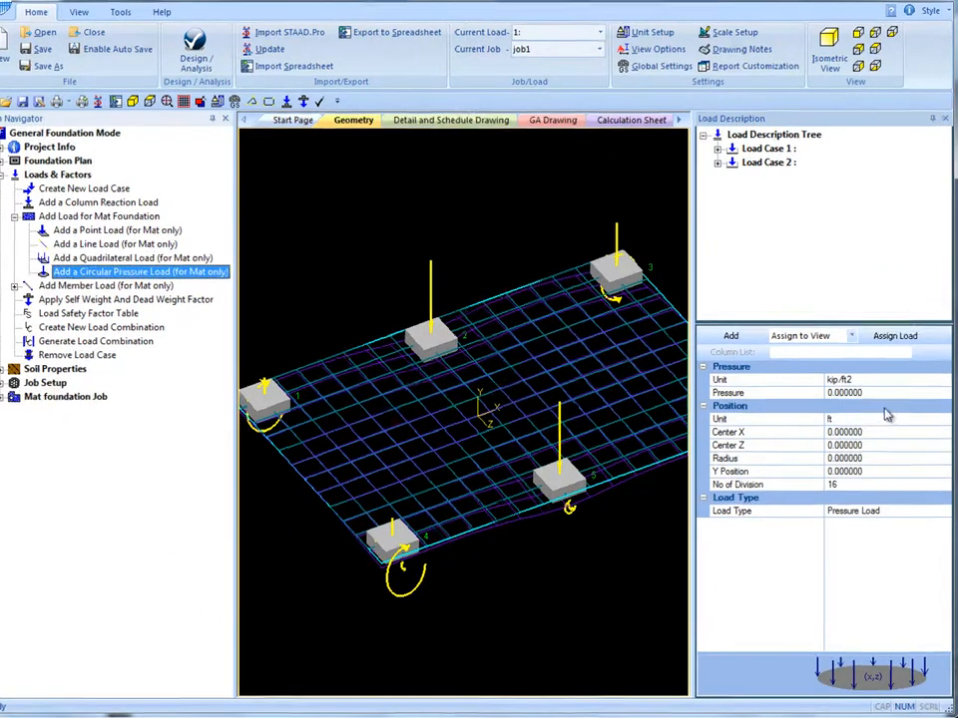
left_click(840, 392)
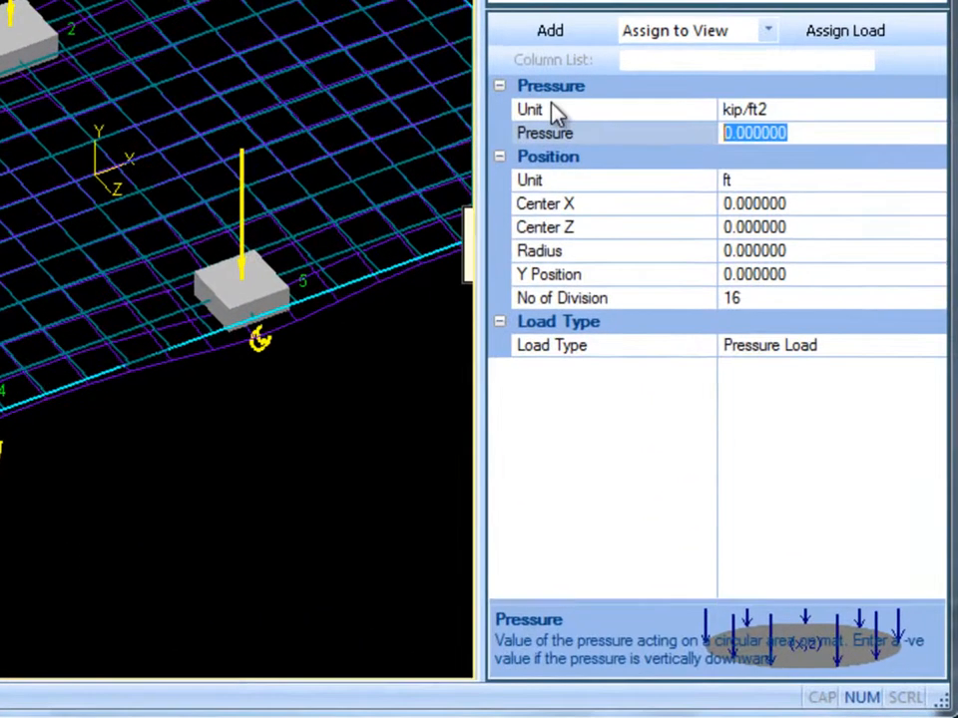
type("-250")
key("Return")
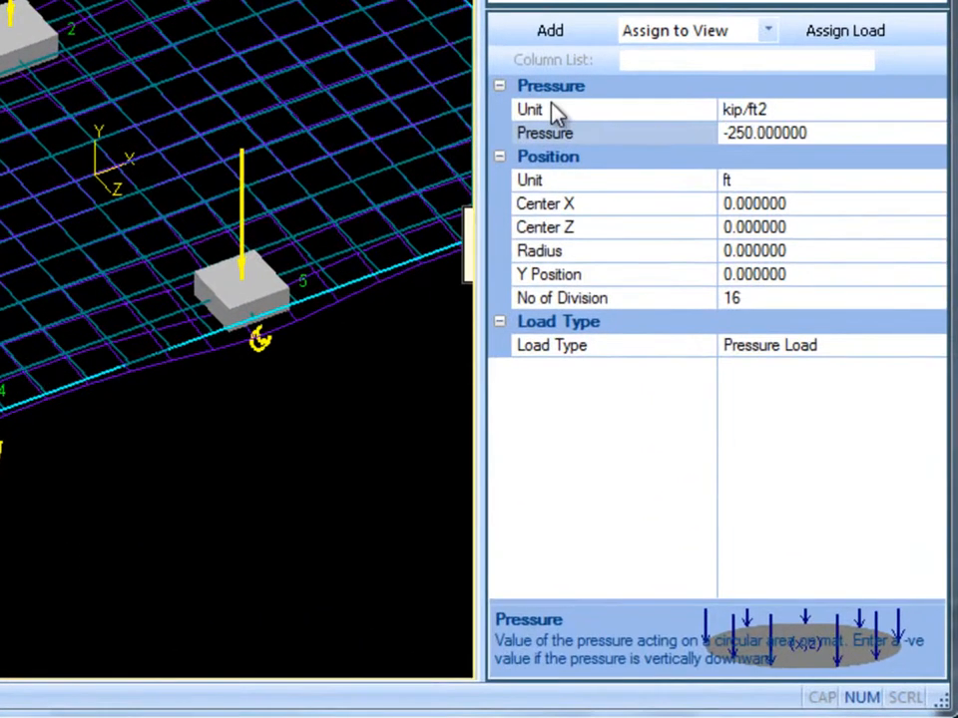
- Center the circular load at X 9 ft, Z 12 ft with a 5 ft radius, and add it to the mat
left_click(795, 203)
type("9")
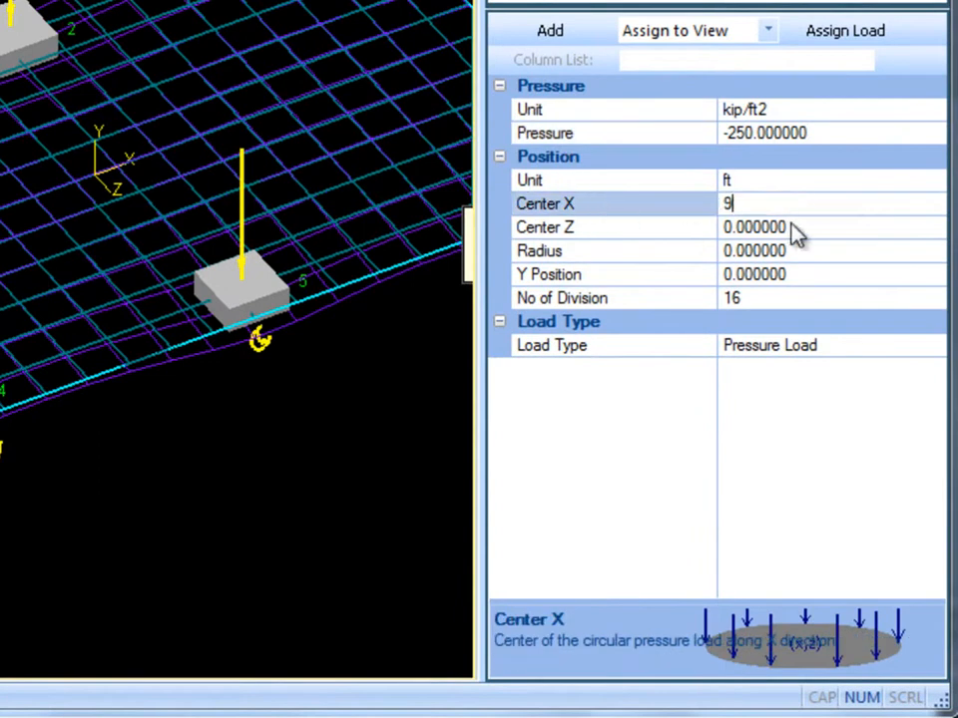
left_click(795, 230)
type("12")
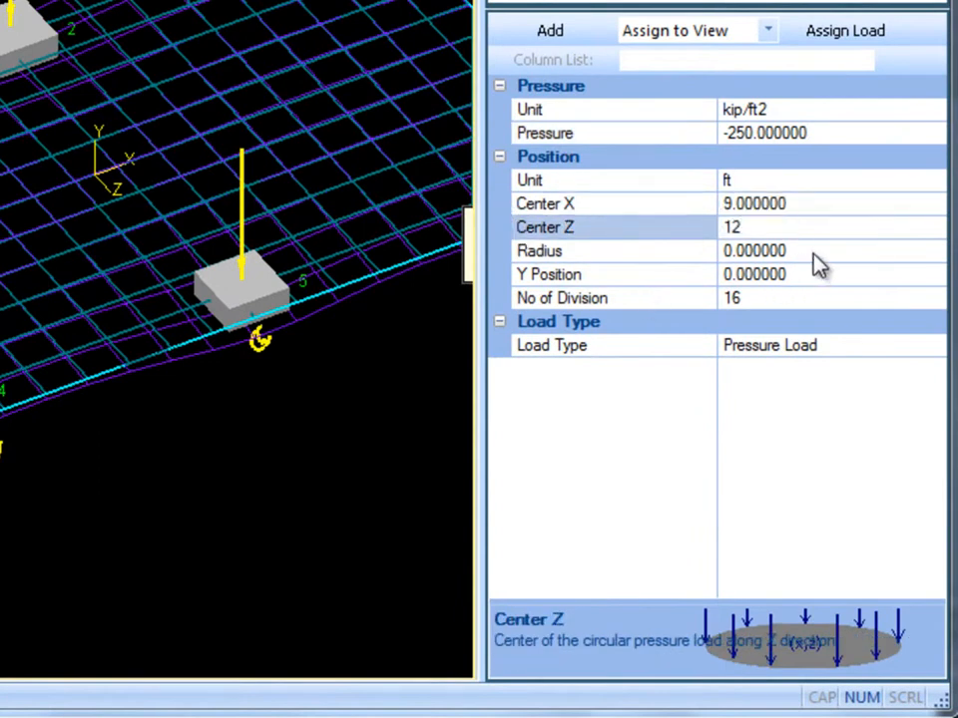
left_click(813, 254)
type("5")
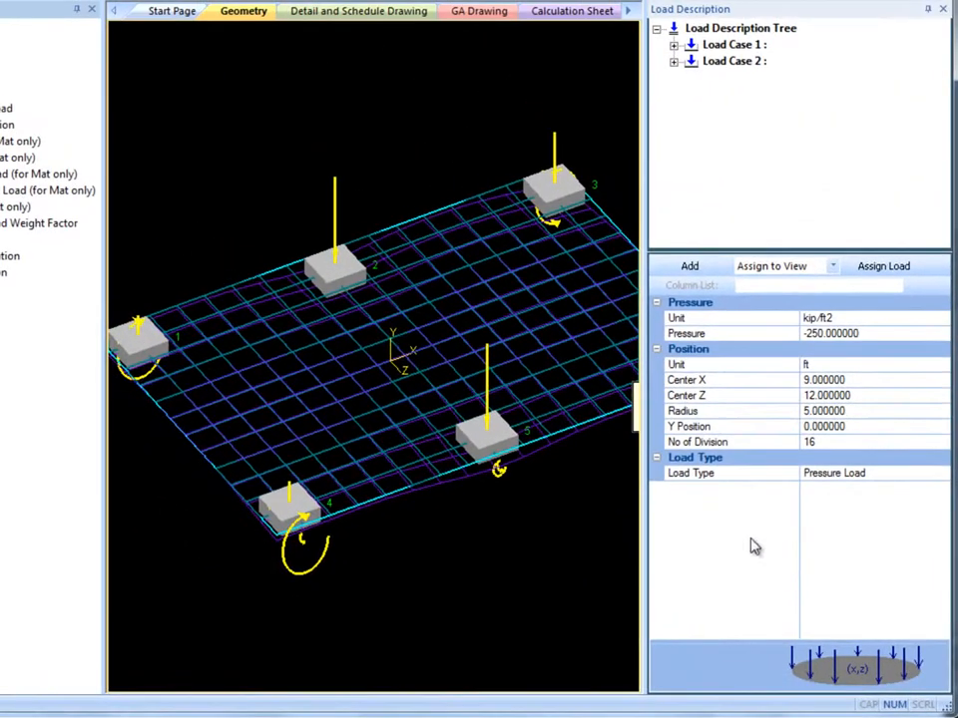
left_click(688, 267)
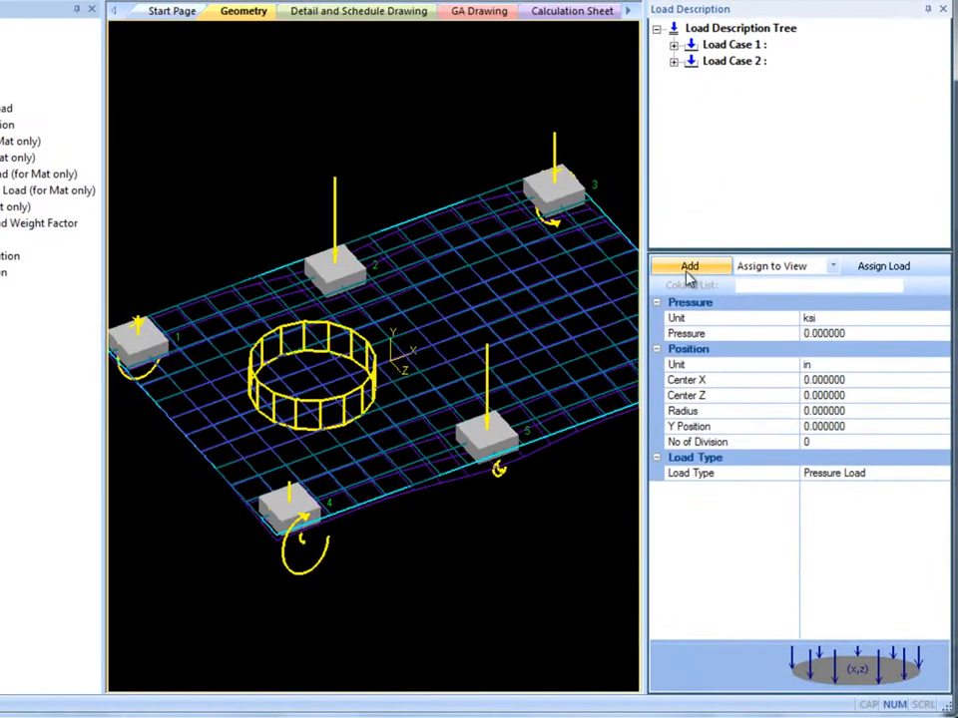
- Set the added circular load in Load Case 1 to 20 divisions and view its load type options
left_click(675, 45)
left_click(690, 78)
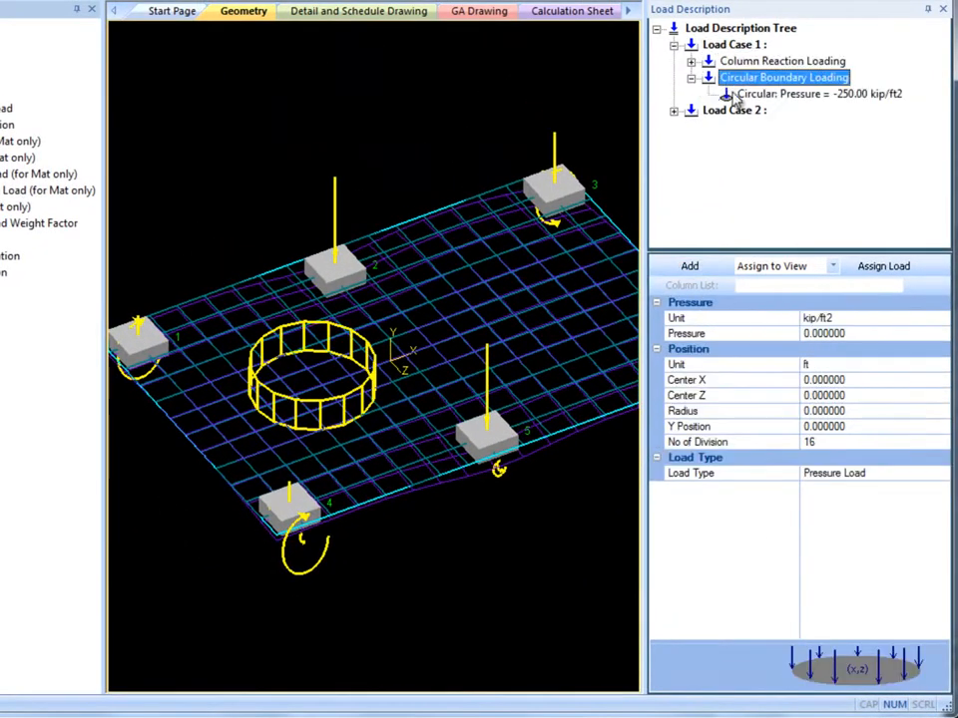
left_click(727, 94)
left_click(942, 440)
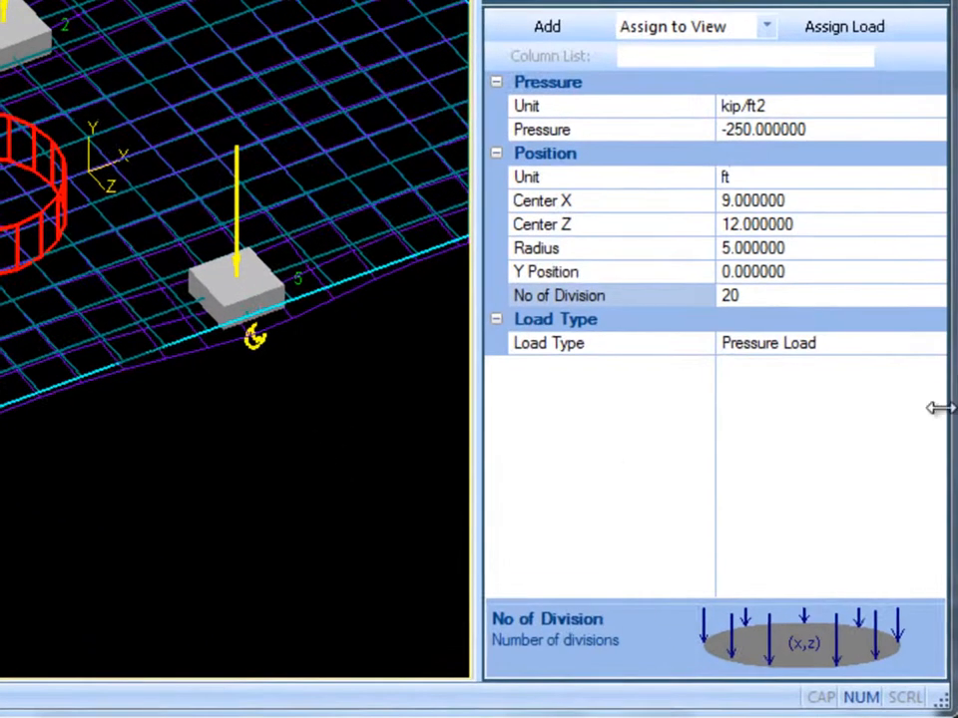
left_click(933, 343)
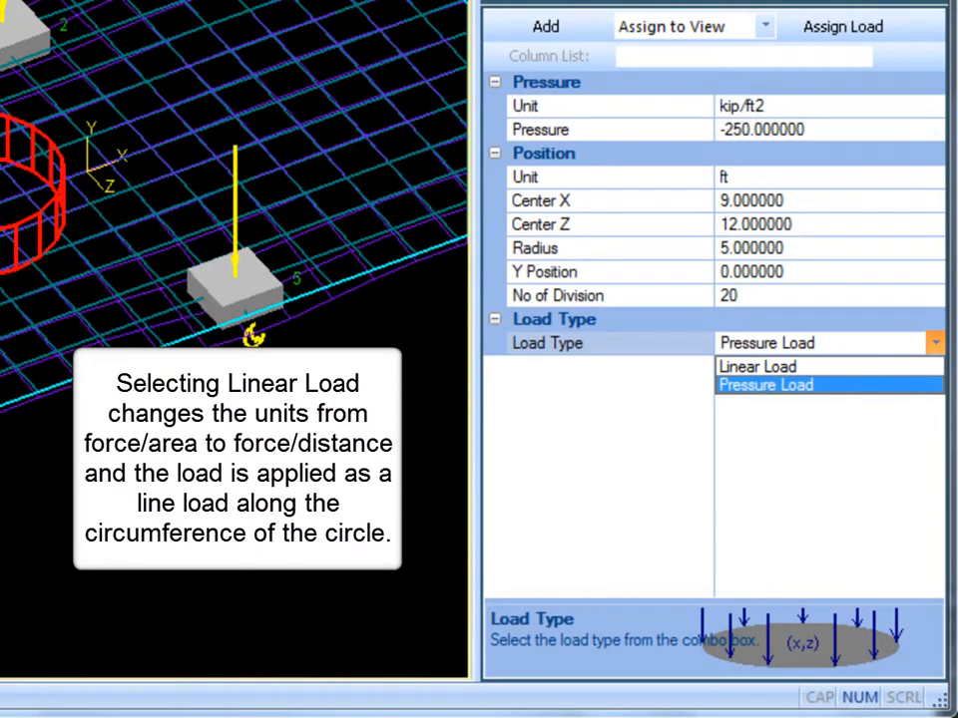
left_click(235, 530)
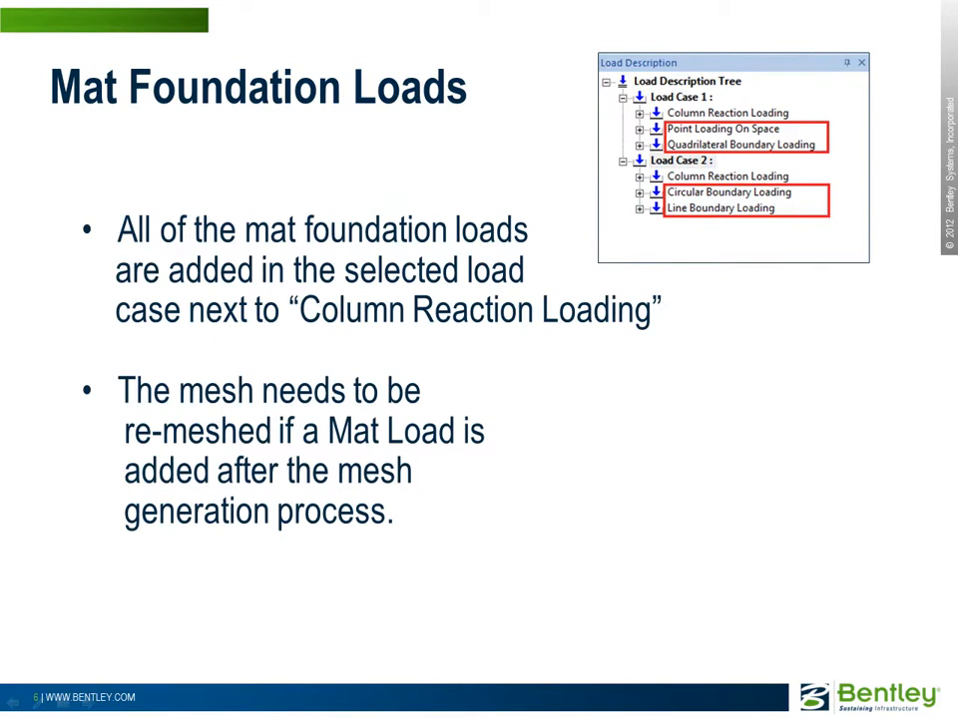
key("Right")
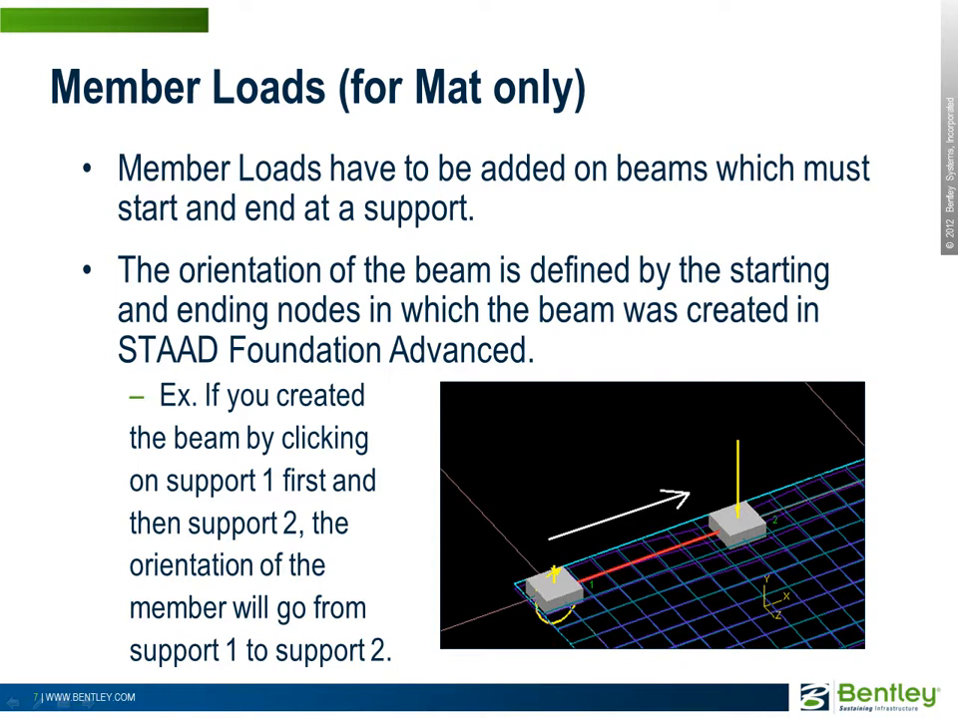
key("Right")
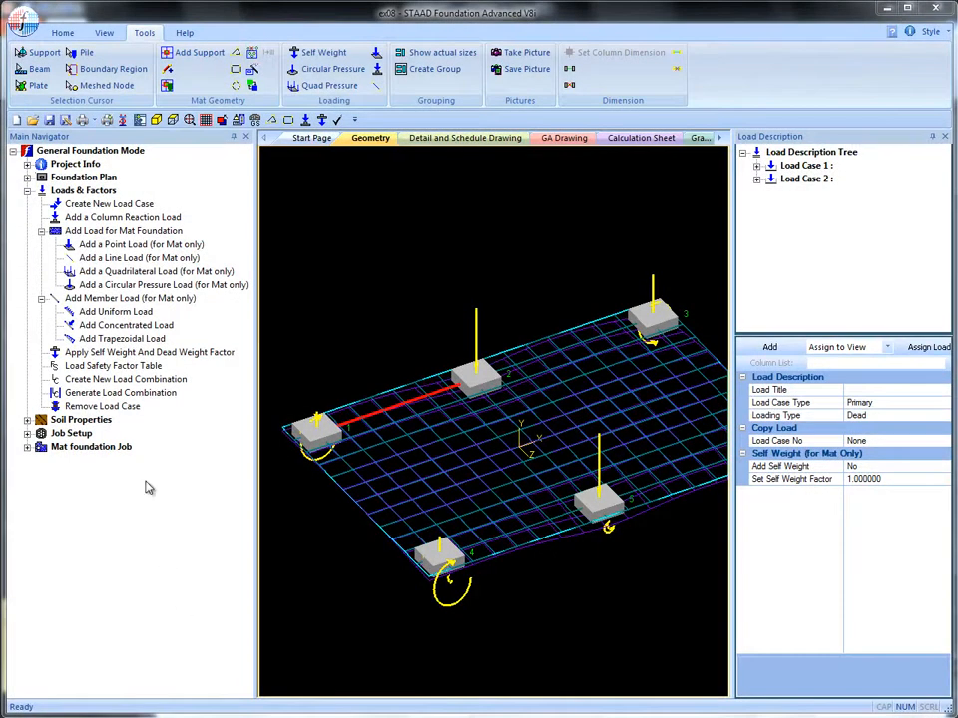
- Start a trapezoidal member load with a start force of -80 kips/ft and an end force of -120 kips/ft
left_click(128, 340)
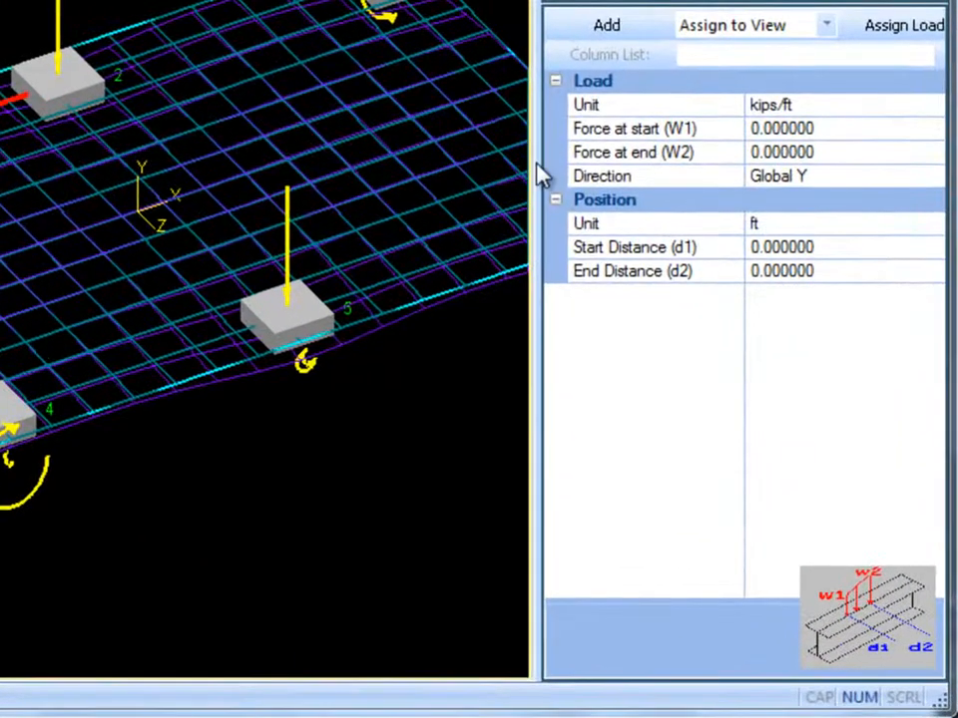
left_click(828, 131)
left_click(671, 122)
type("-80")
key("Return")
left_click(648, 151)
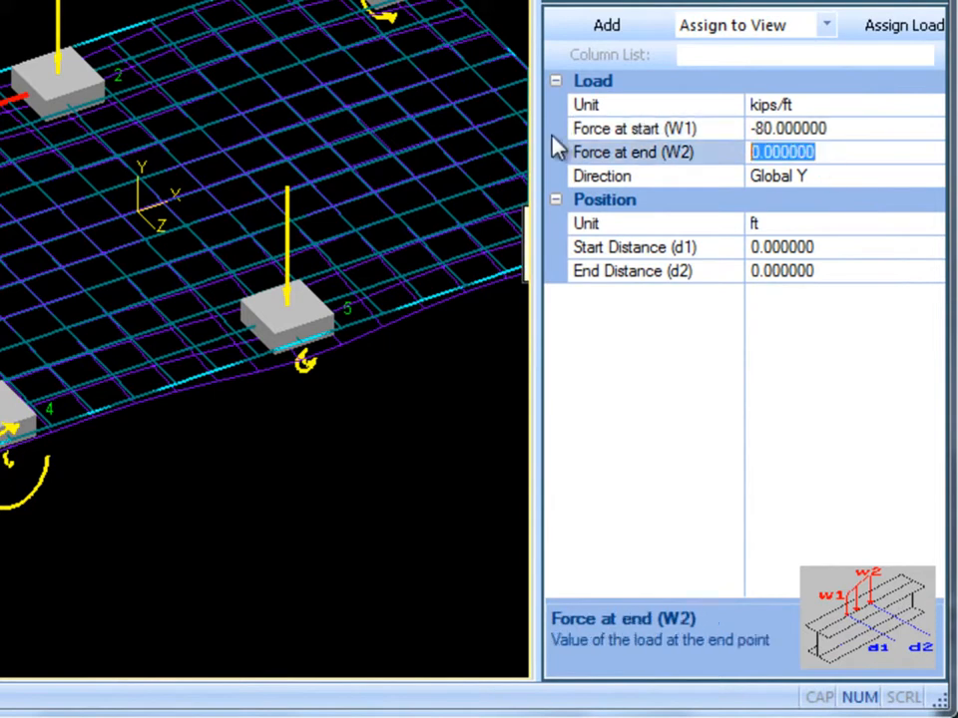
type("-120")
key("Return")
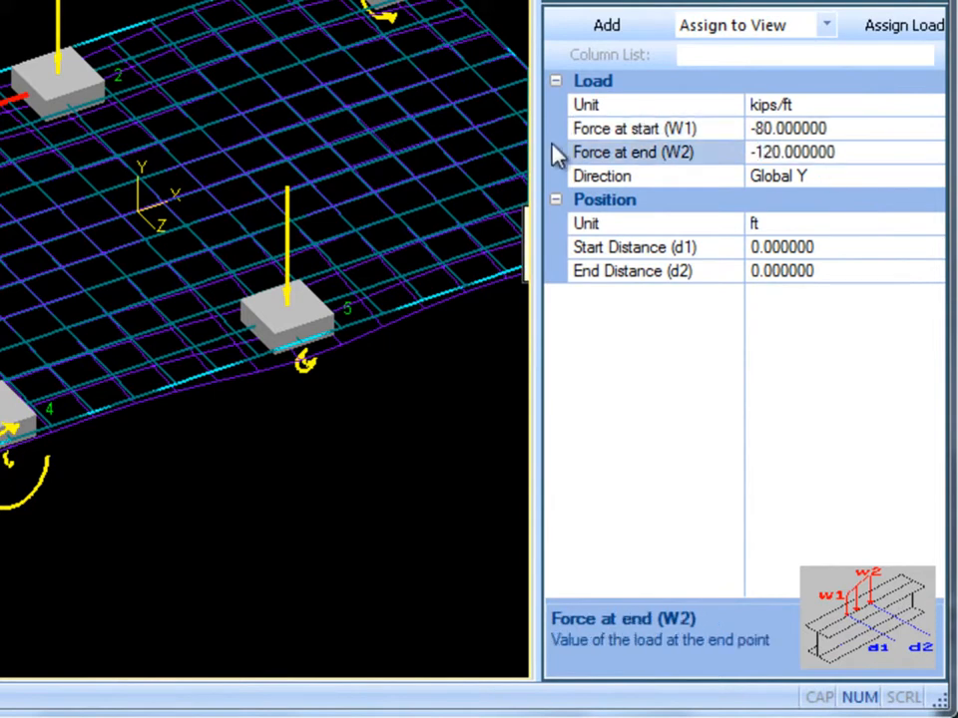
- Set the trapezoidal load's direction to Global Y, with a start distance of 5 ft and an end distance of 10 ft
left_click(933, 175)
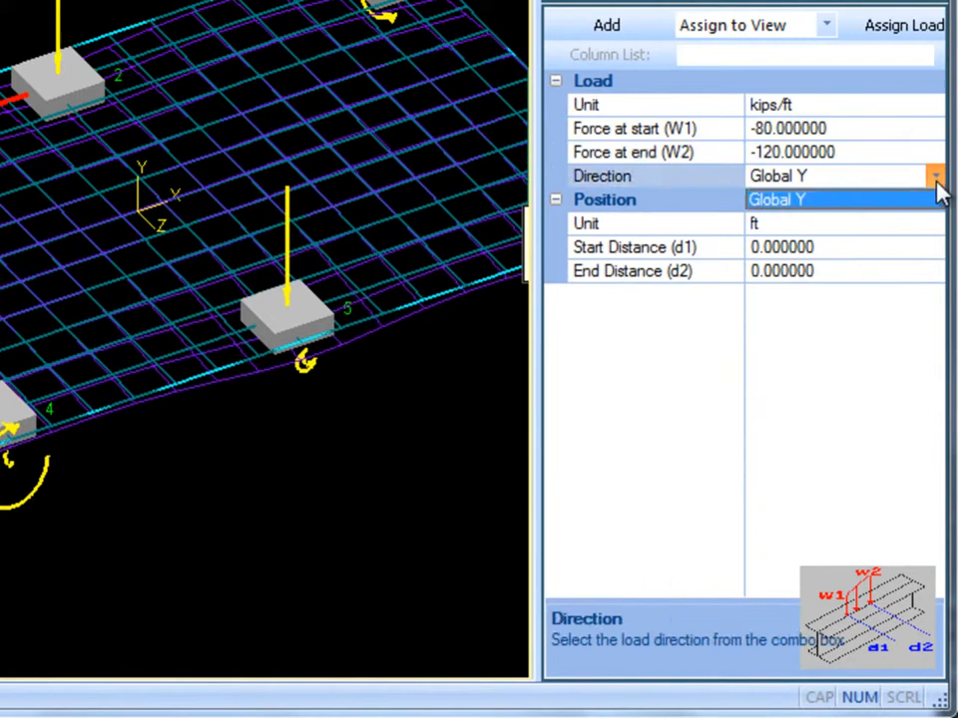
left_click(846, 198)
left_click(857, 252)
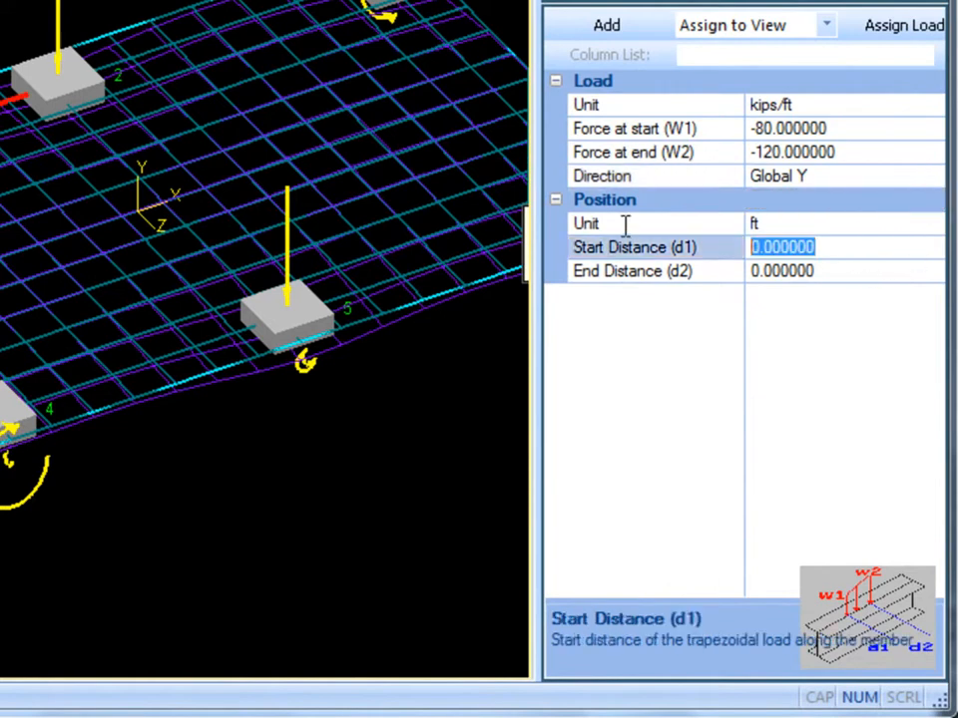
type("5")
key("Return")
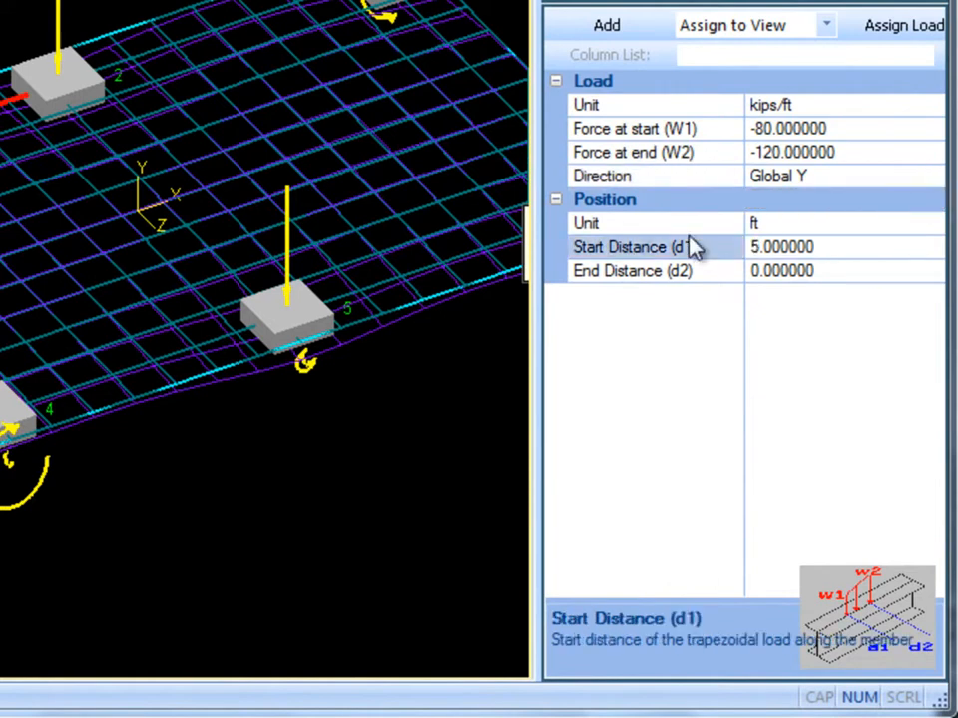
left_click(842, 269)
type("10")
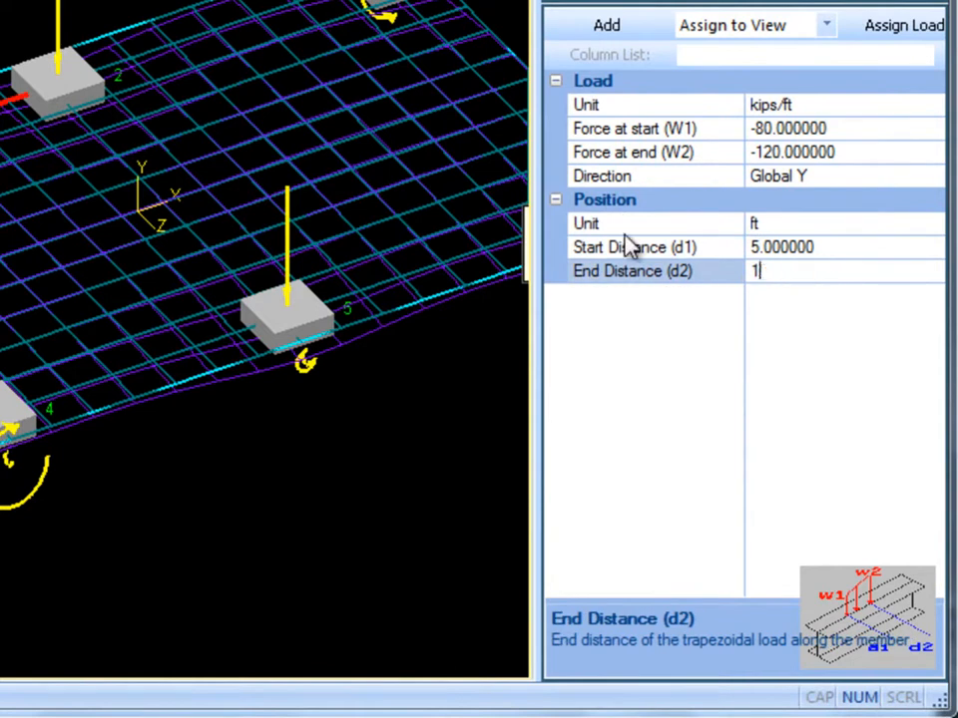
key("Return")
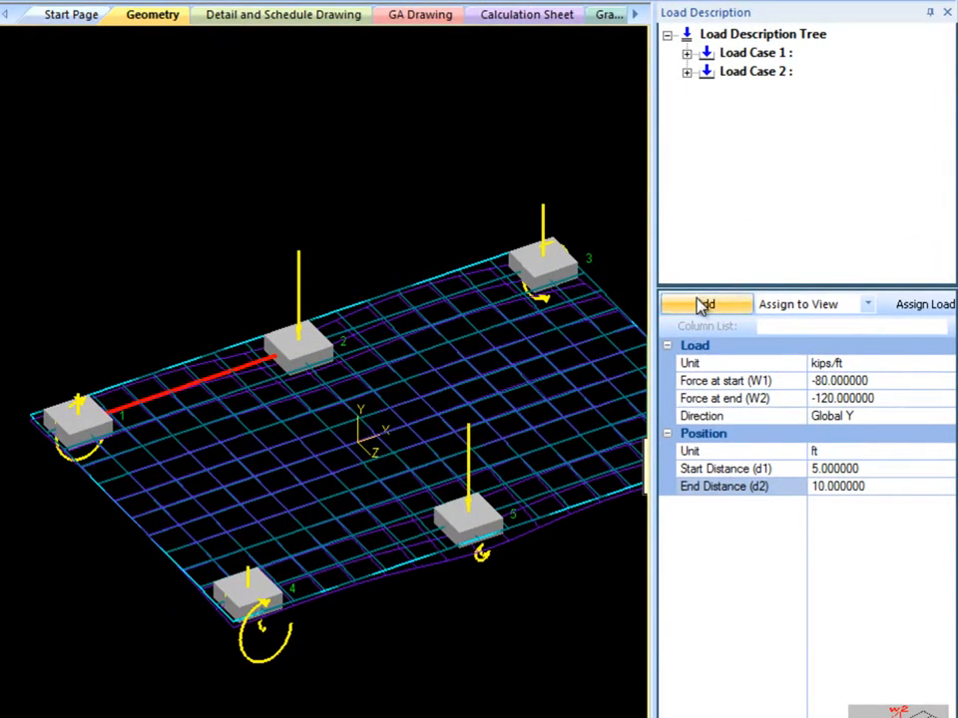
- Add the trapezoidal load to Load Case 1 and assign it to the selected beam between supports 1 and 2
left_click(705, 303)
left_click(686, 52)
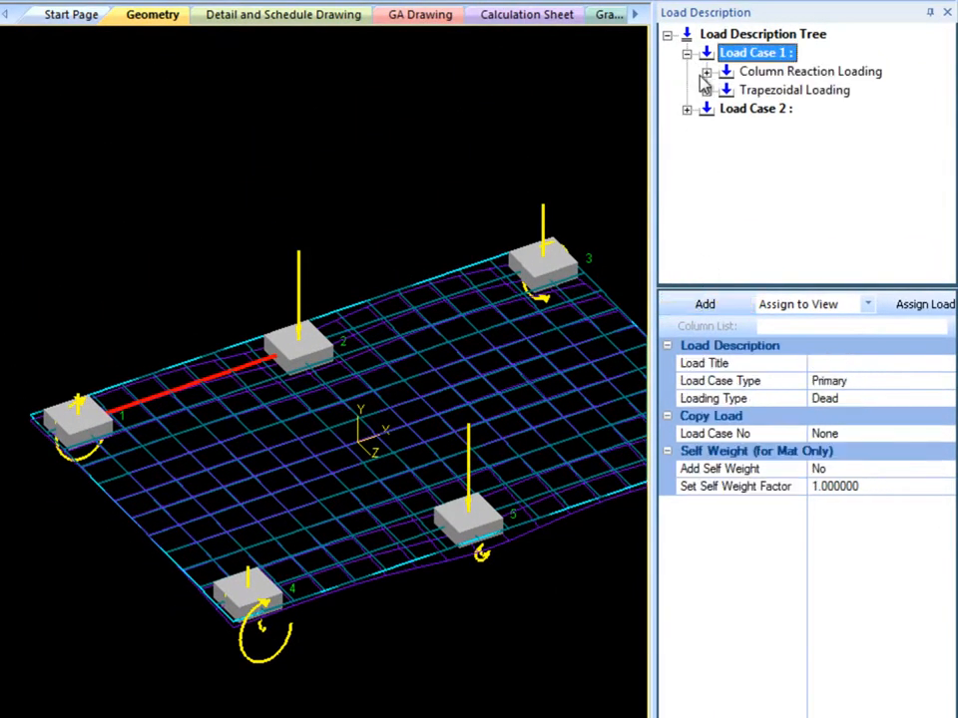
left_click(706, 90)
left_click(780, 109)
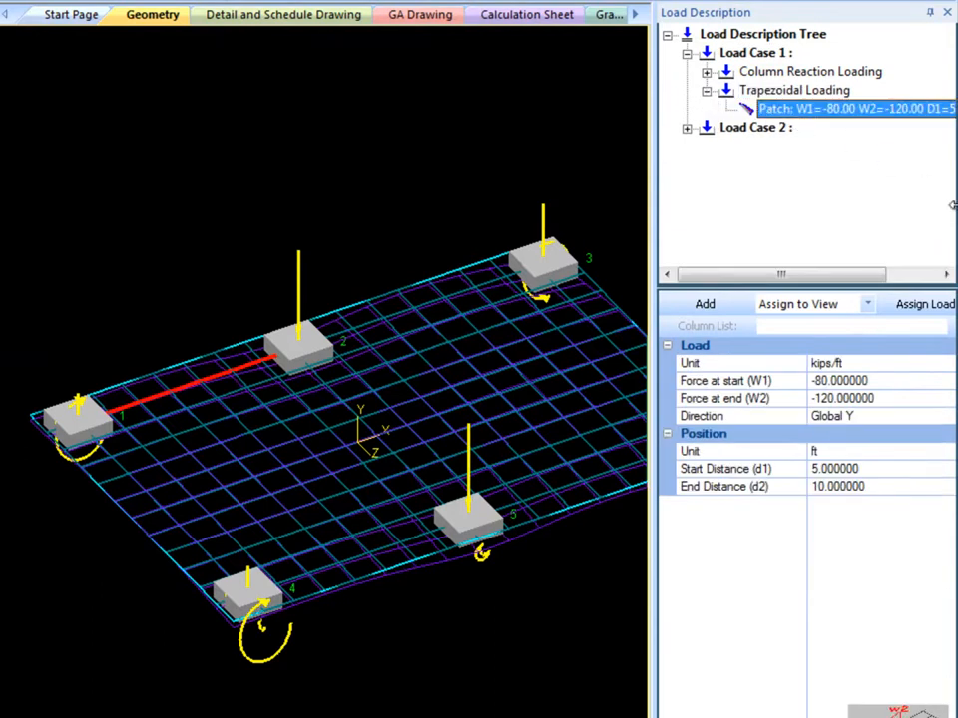
left_click(915, 309)
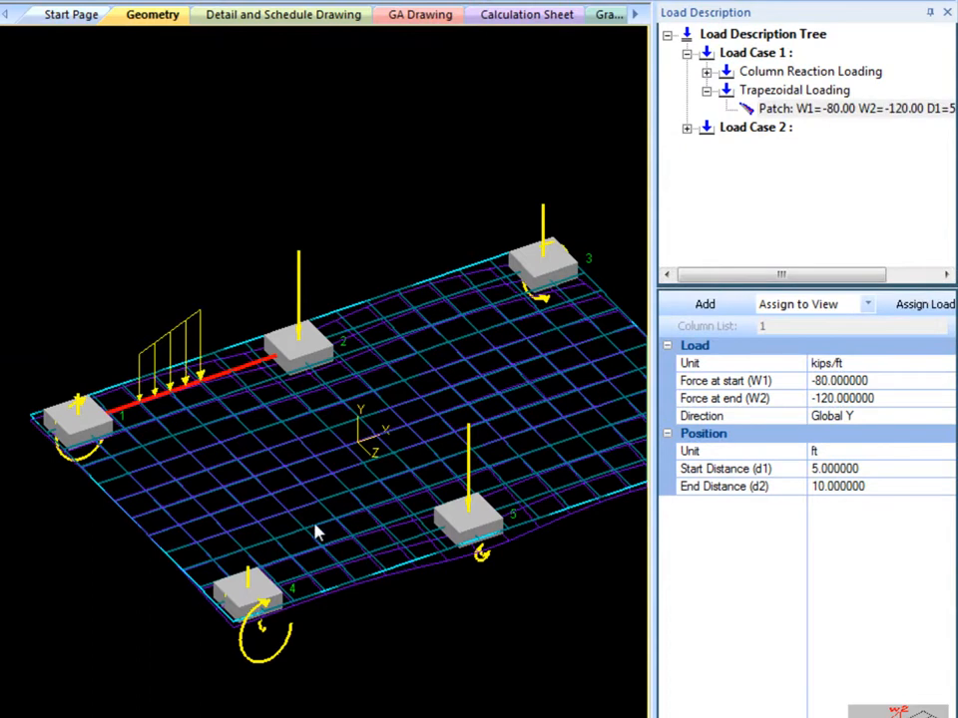
middle_click_drag(316, 528, 451, 542)
scroll(379, 512, "up", 3)
scroll(379, 513, "down", 1)
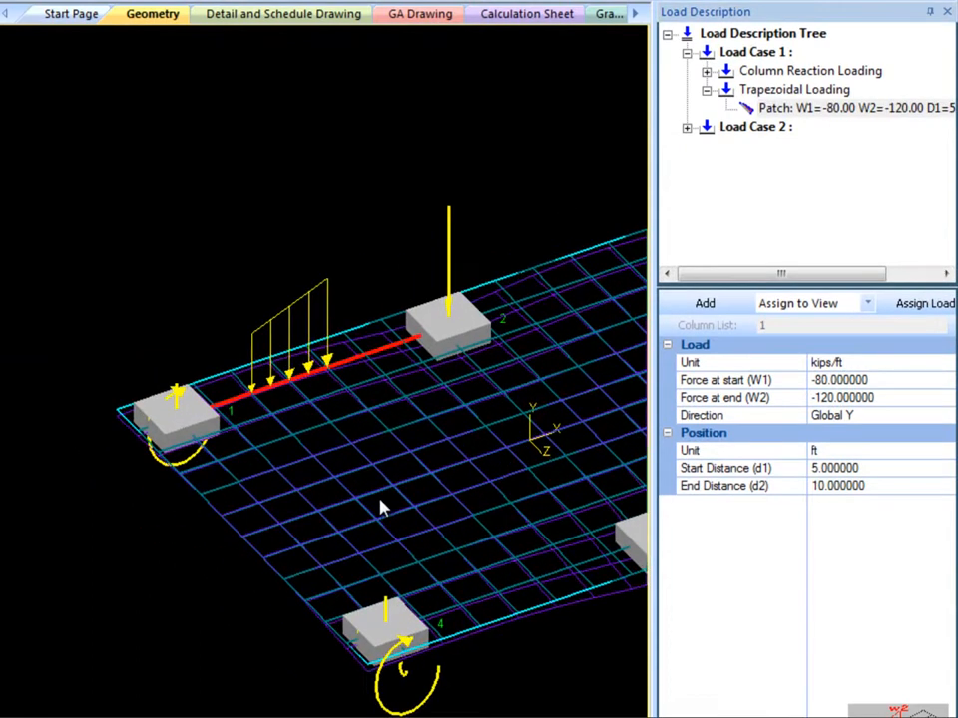